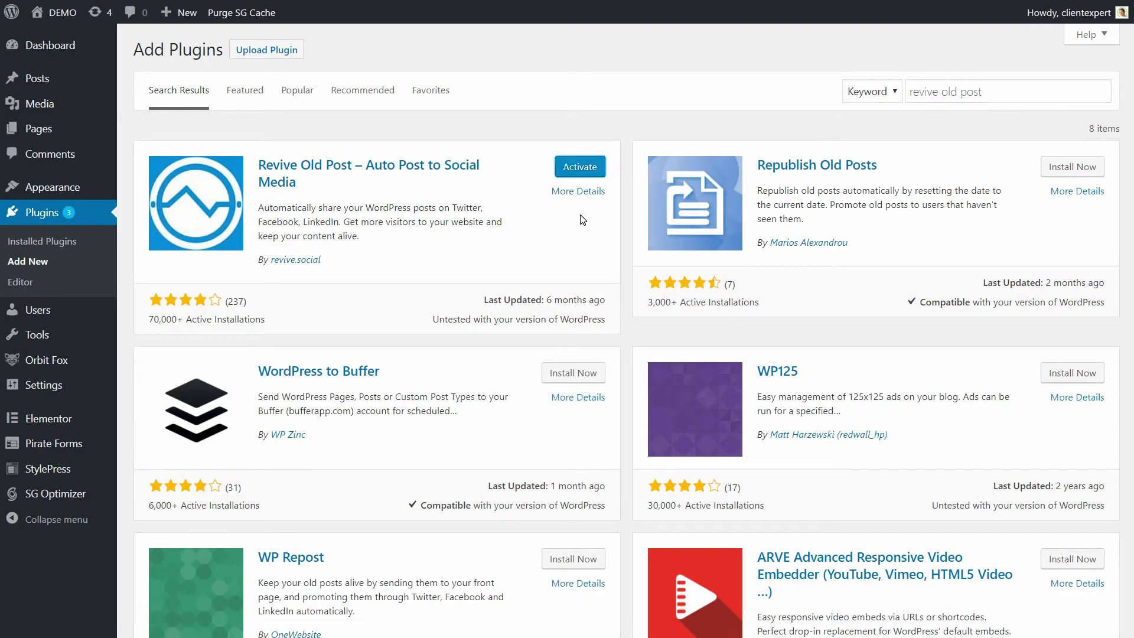
Activate Revive Old Post, browse its General and Post Format tabs, then return to Accounts
click(580, 168)
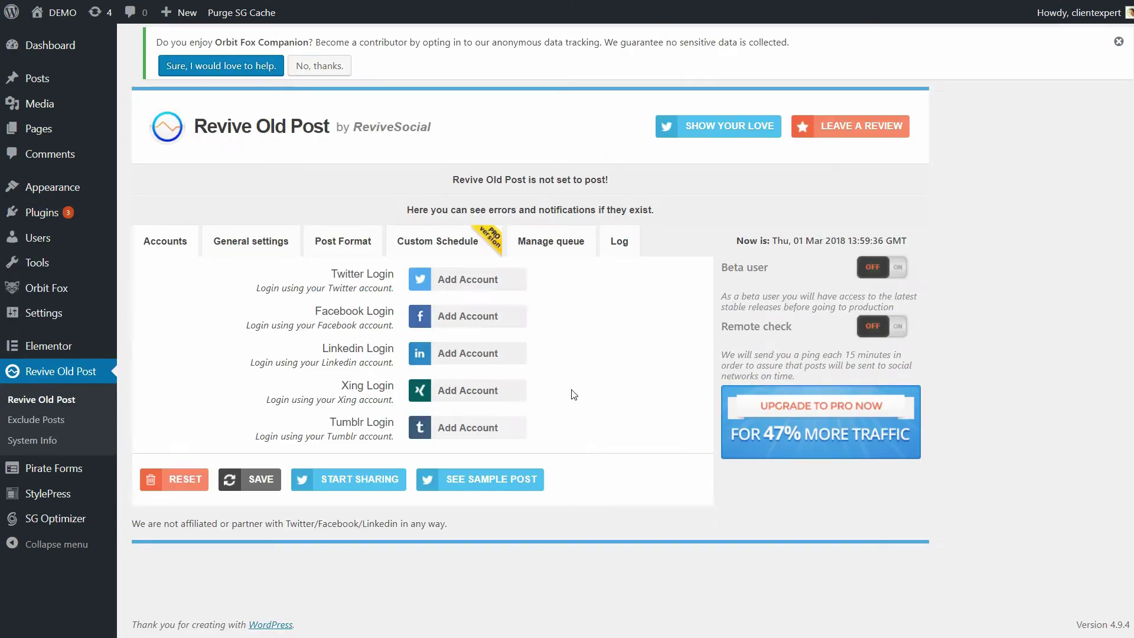
click(465, 287)
click(236, 248)
click(347, 244)
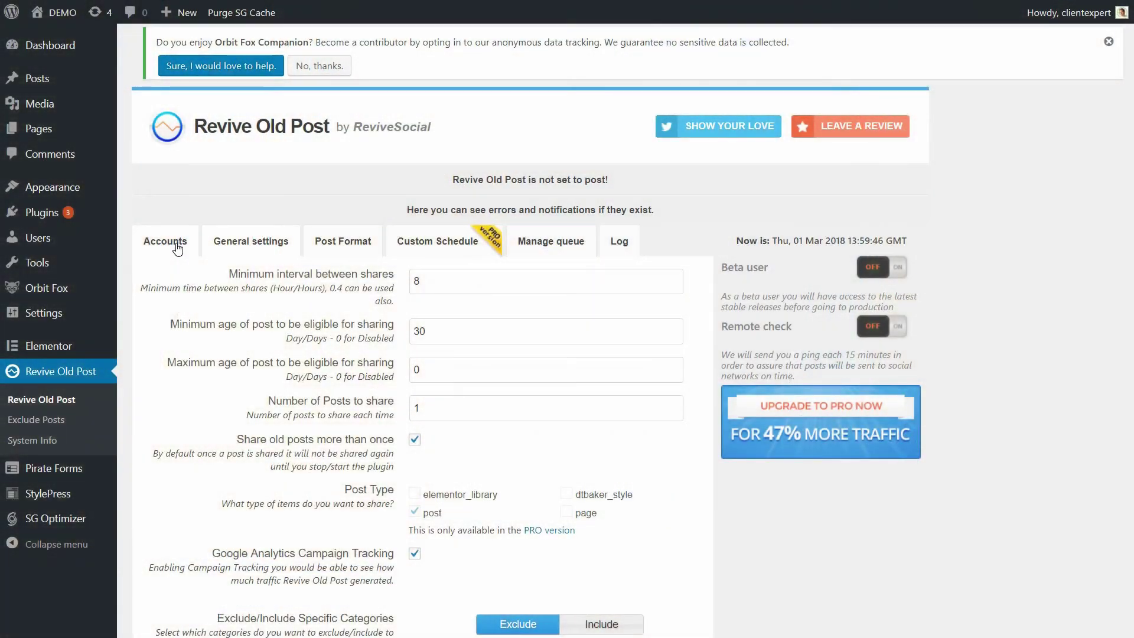
click(177, 243)
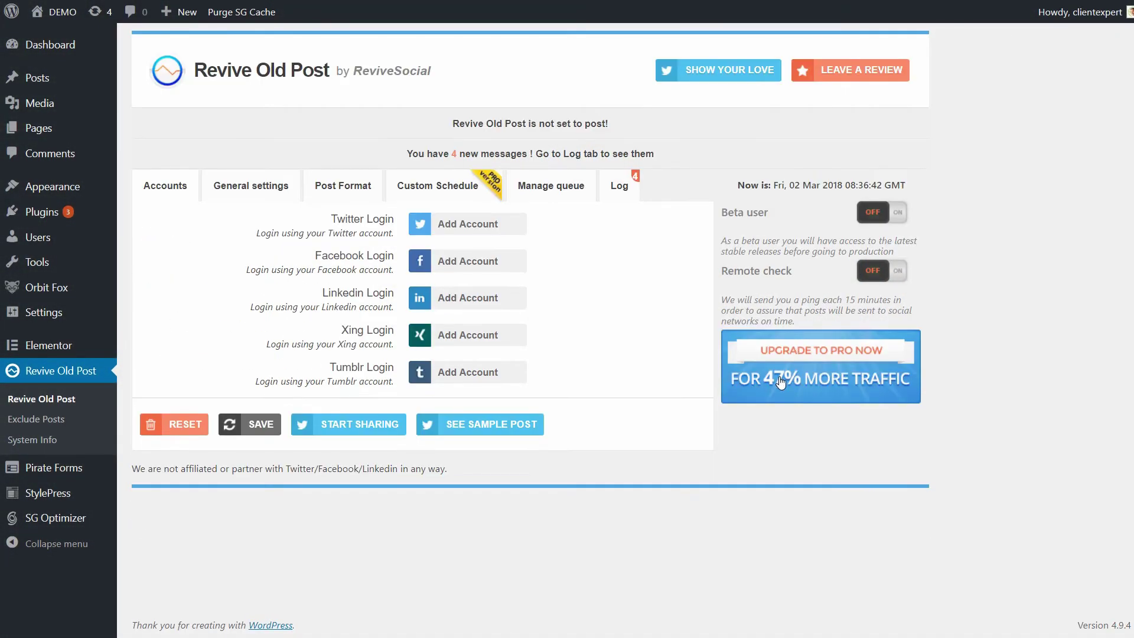
Switch Revive Old Post to a custom schedule and deselect Monday through Sunday
click(421, 185)
click(390, 230)
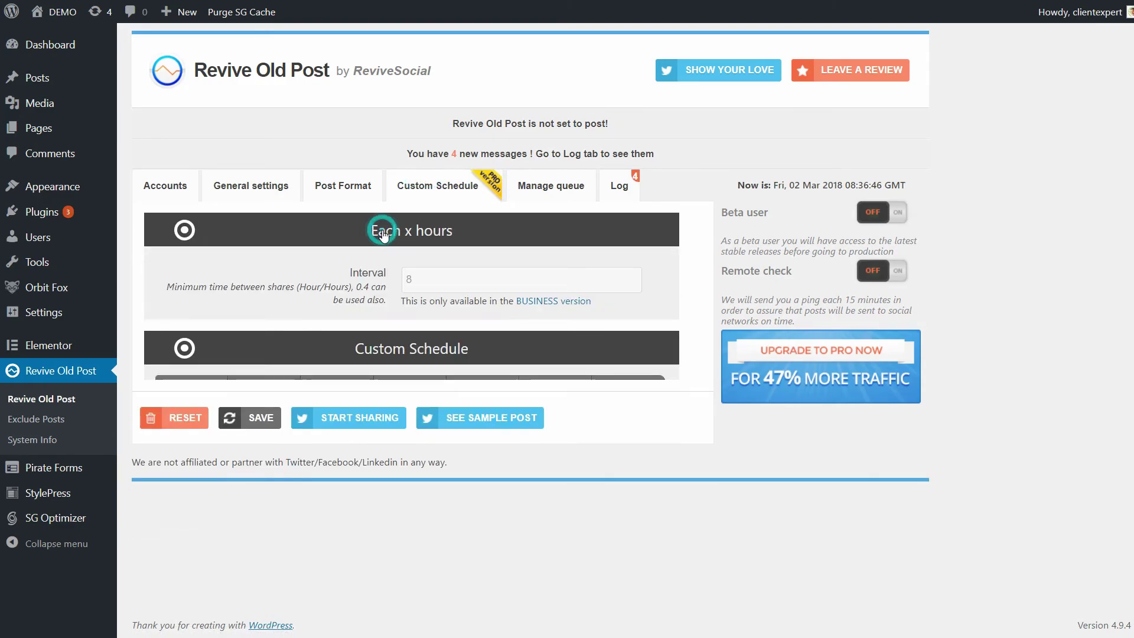
click(402, 353)
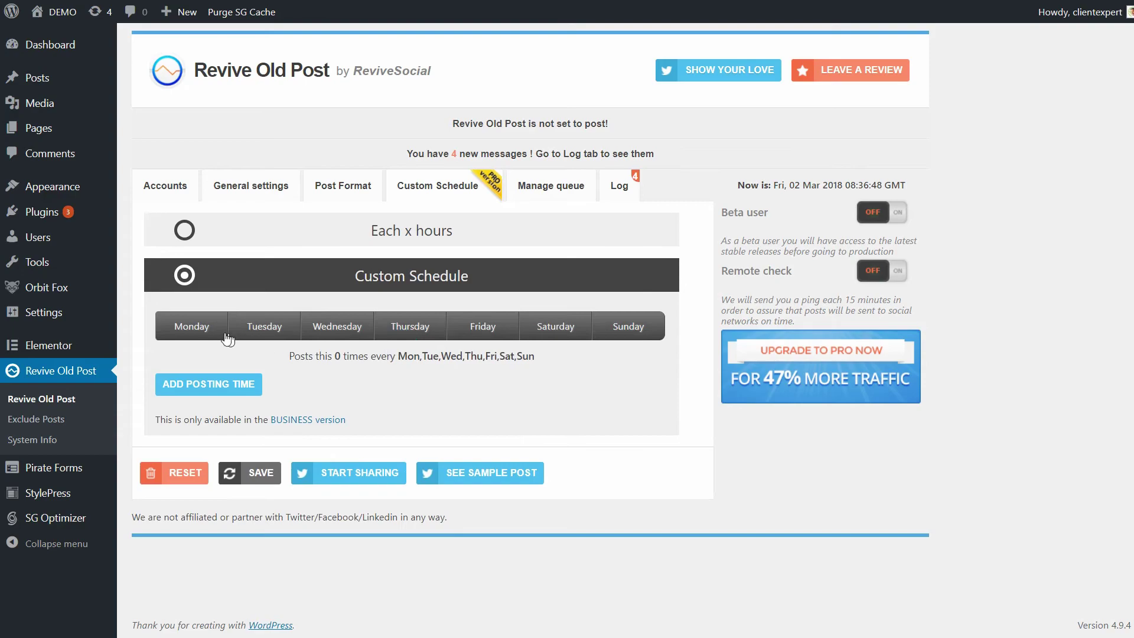
click(206, 329)
click(258, 330)
click(333, 330)
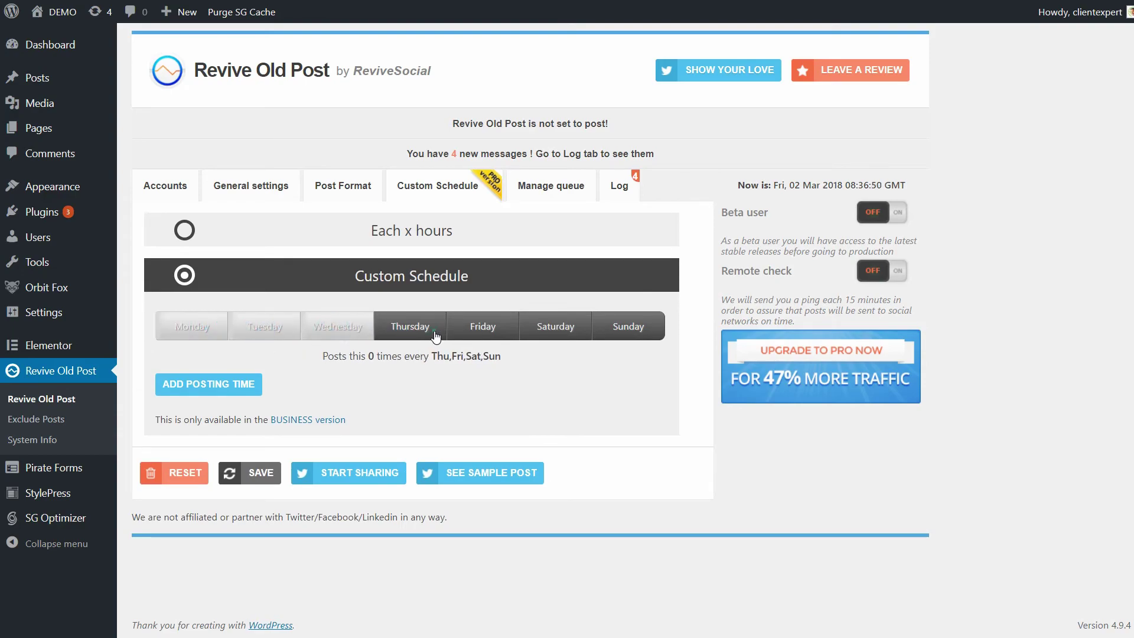
click(434, 331)
click(471, 329)
click(555, 329)
click(620, 328)
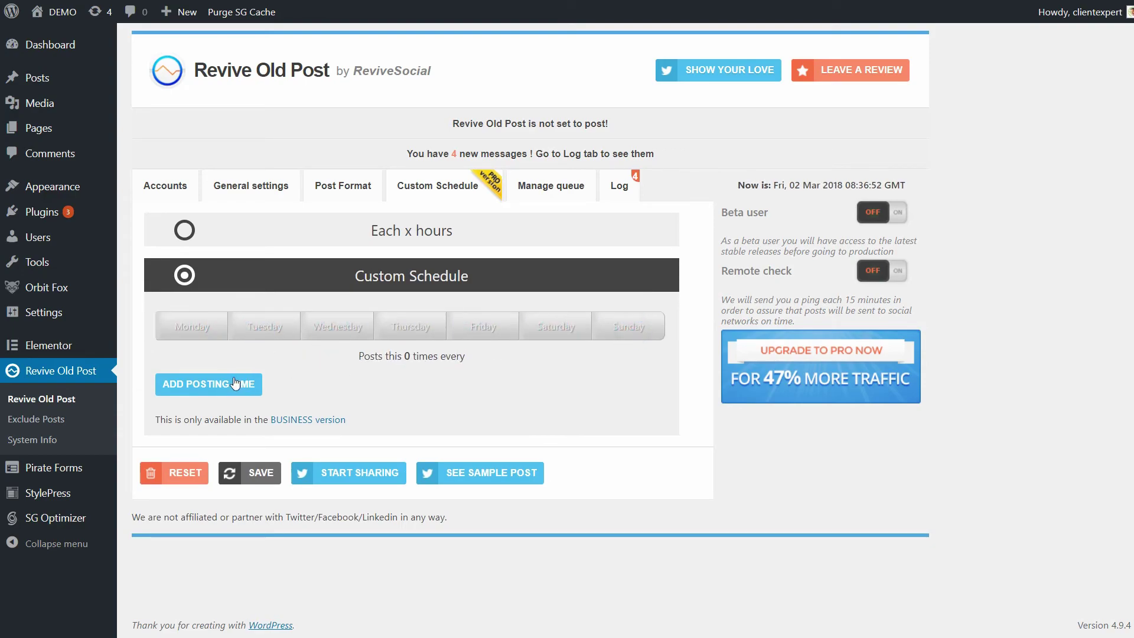
Add a posting time with the hour kept at 00 and check the minute choices
click(211, 385)
click(221, 385)
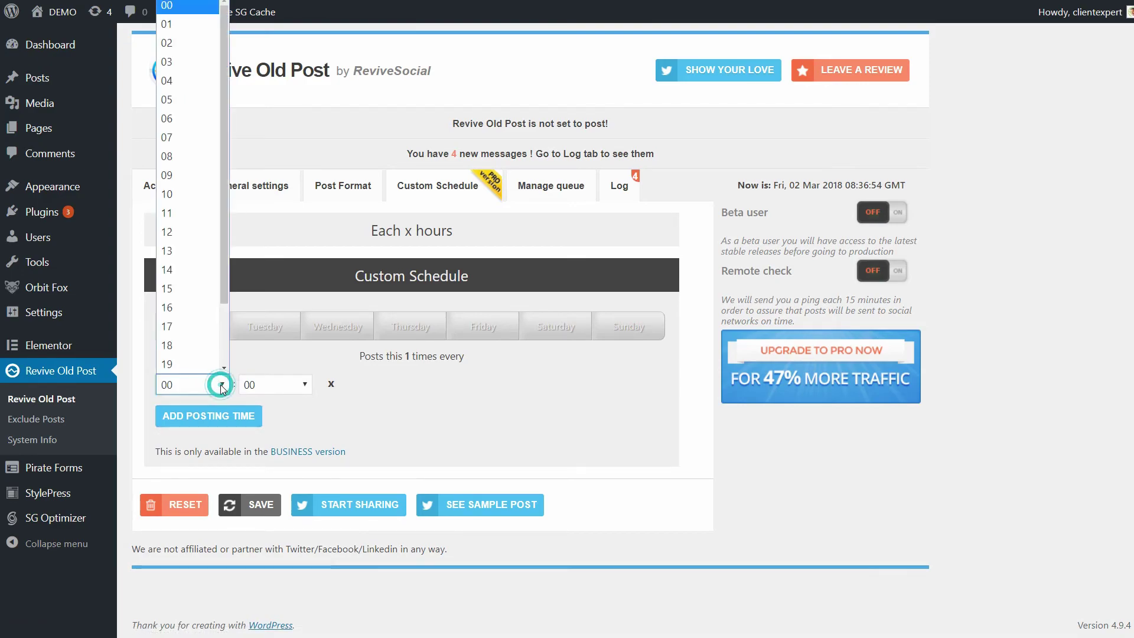
click(222, 387)
click(306, 383)
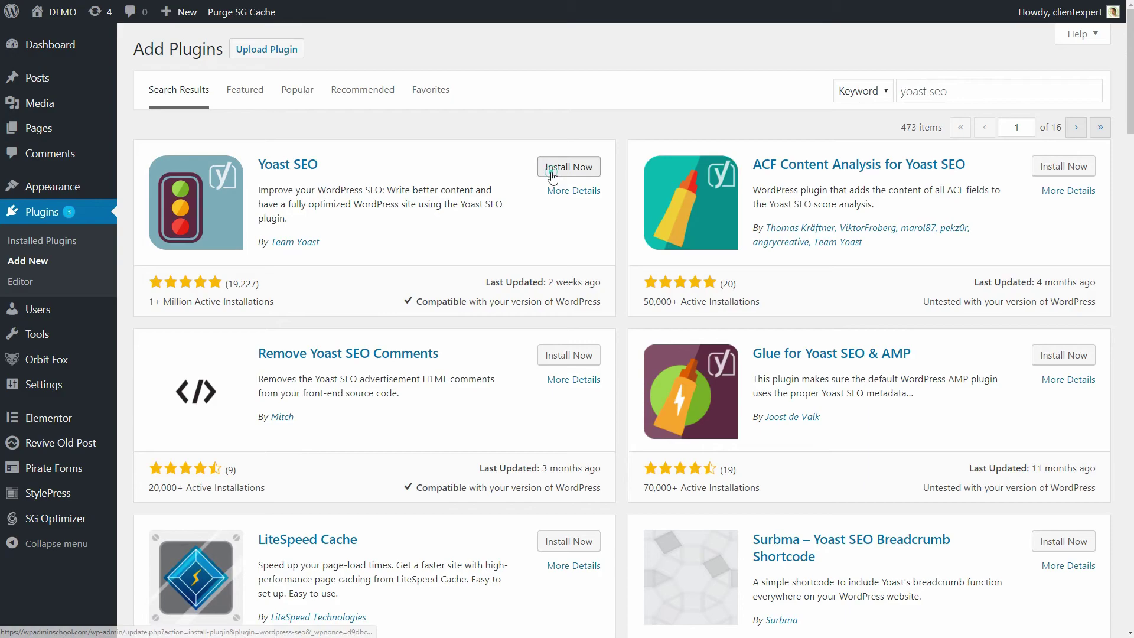
Install Yoast SEO from the search results and activate it
click(552, 171)
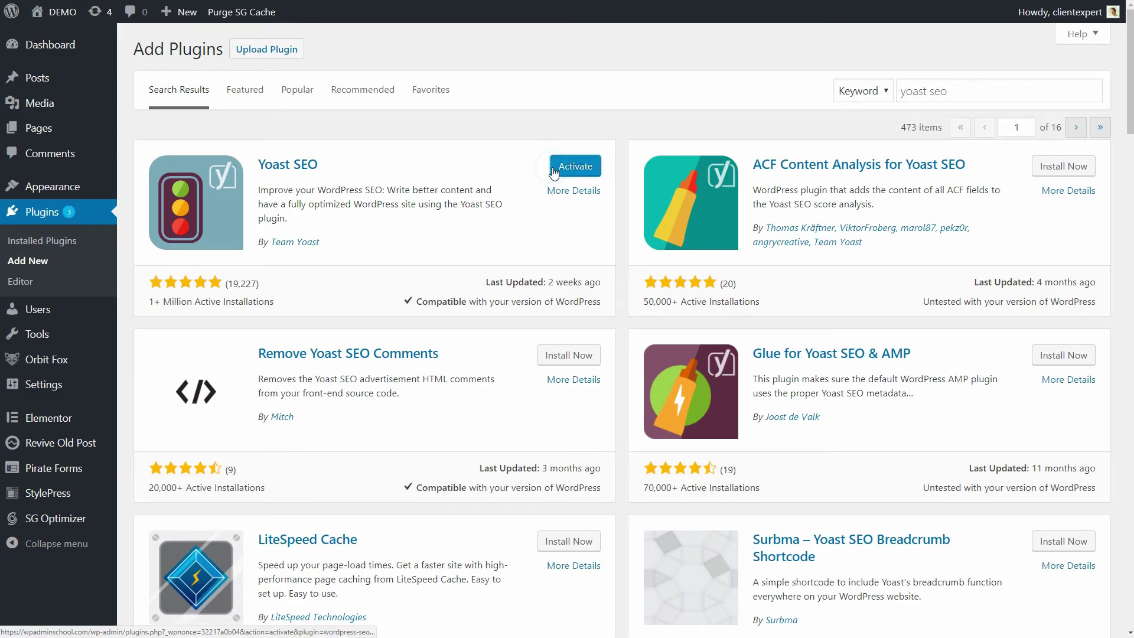
click(553, 171)
text(Testing Yoast SEO)
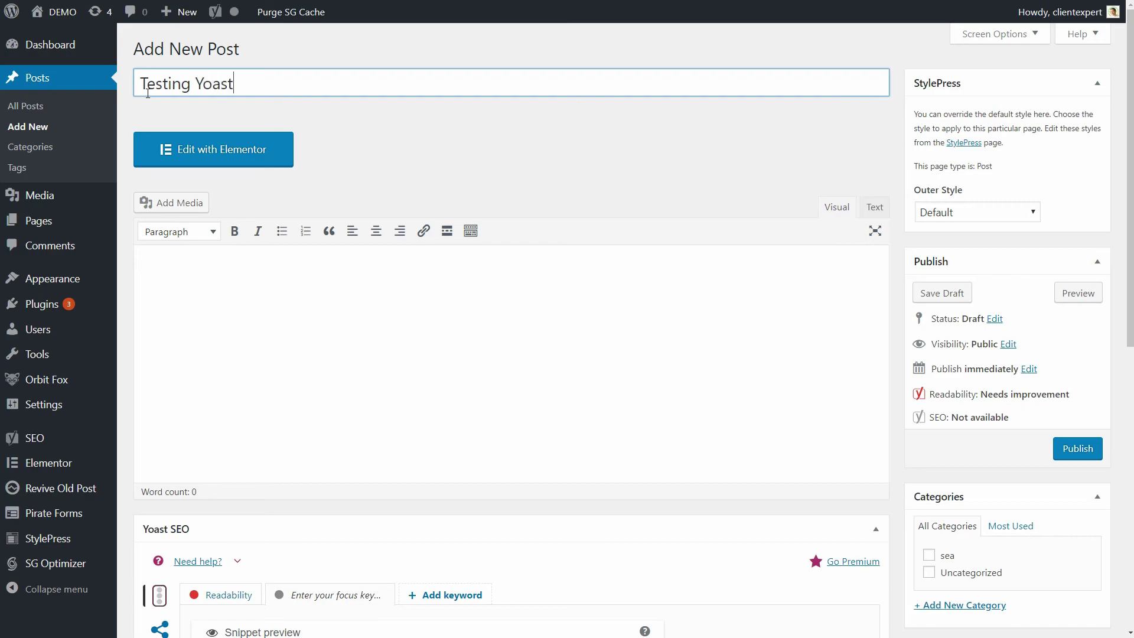
Paste lorem ipsum placeholder text into the body of the Testing Yoast SEO post
click(210, 270)
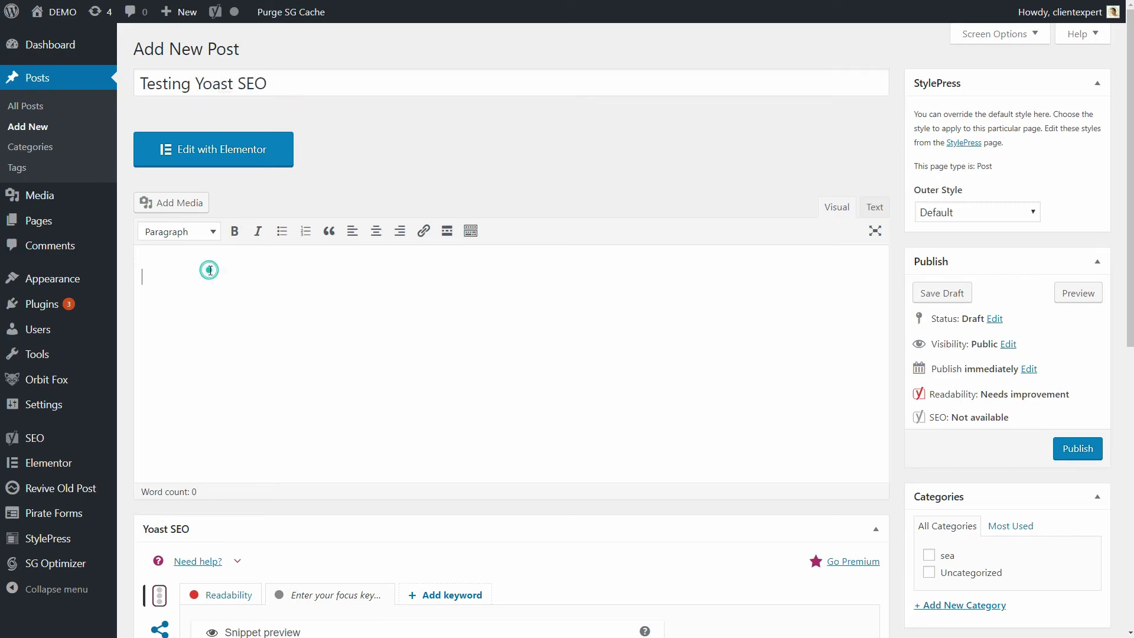
key(ctrl+v)
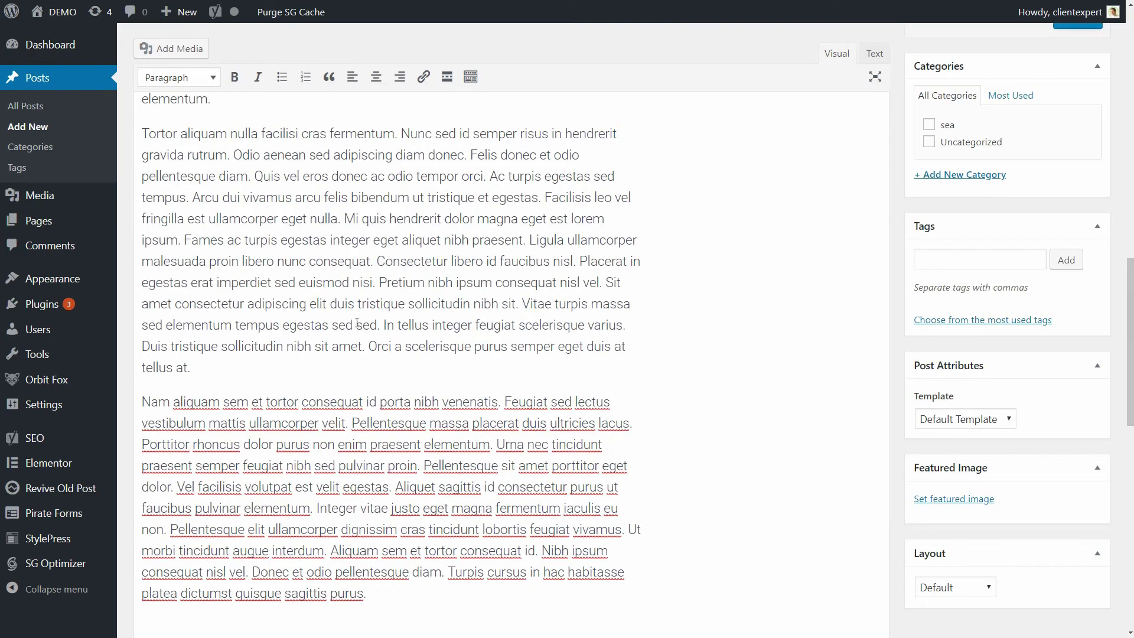
scroll(357, 323, down, 10)
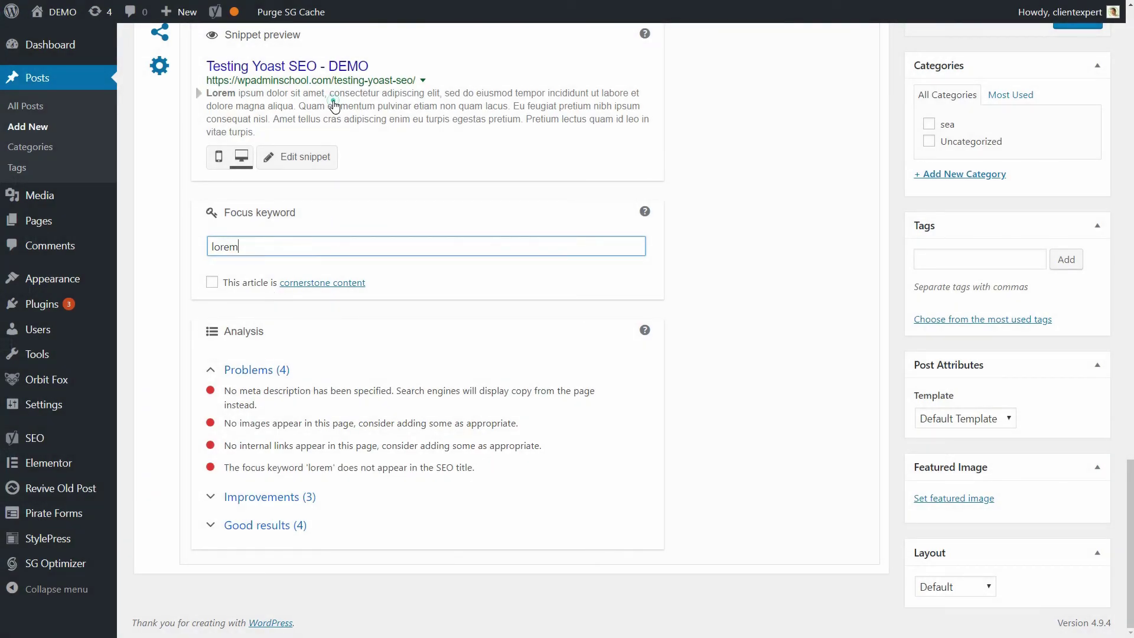
Open the Yoast snippet editor and start editing the SEO title
click(334, 107)
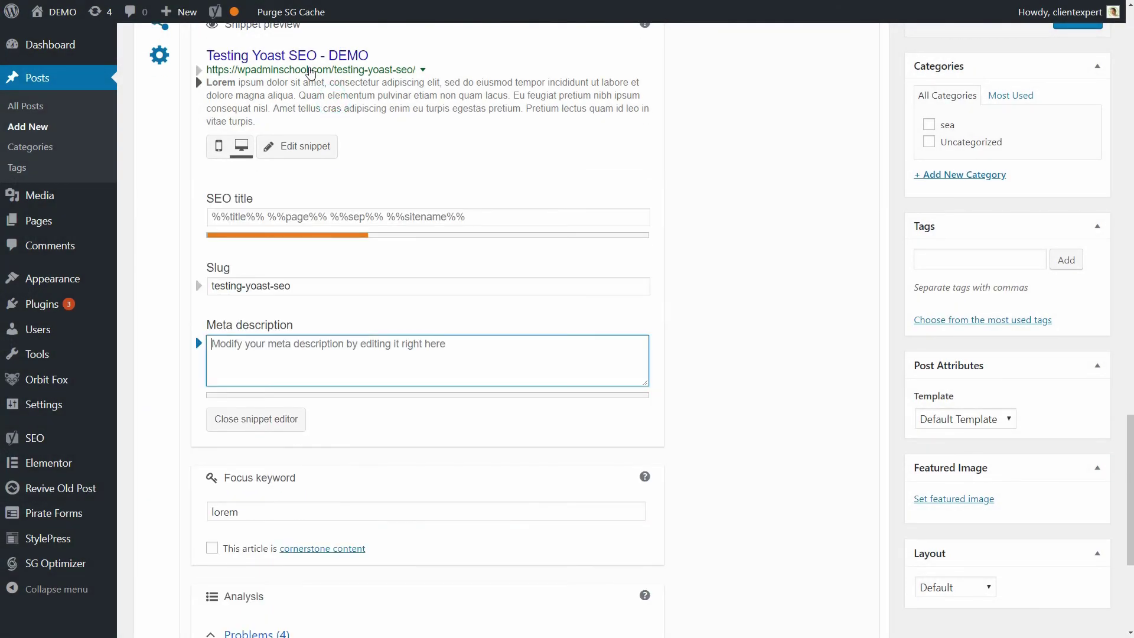
click(307, 62)
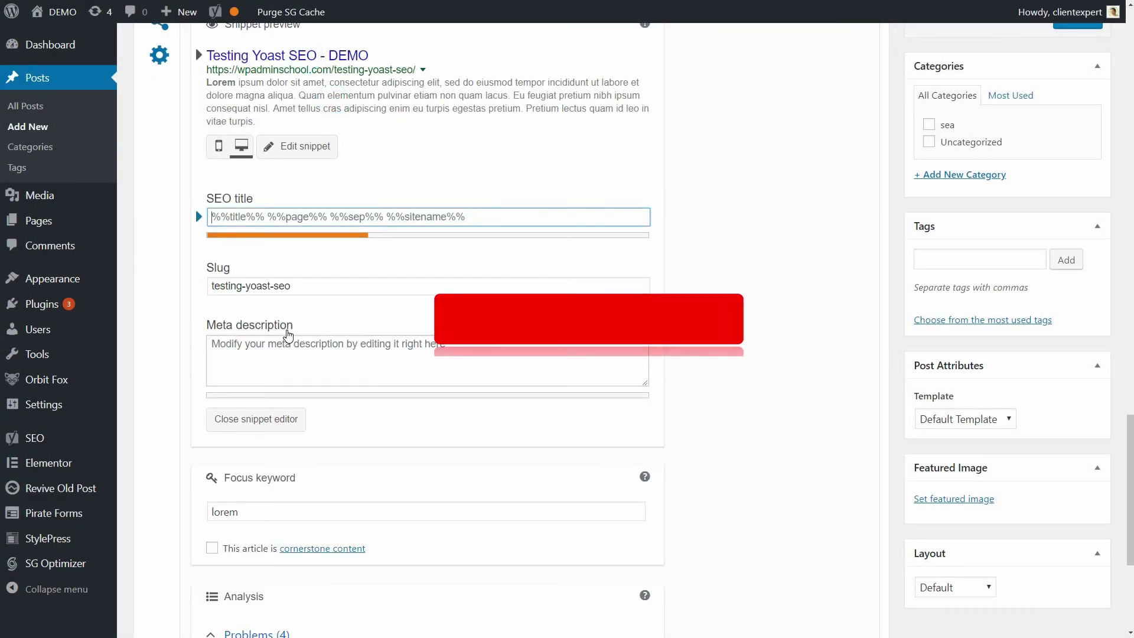
scroll(288, 325, up, 4)
scroll(287, 325, up, 2)
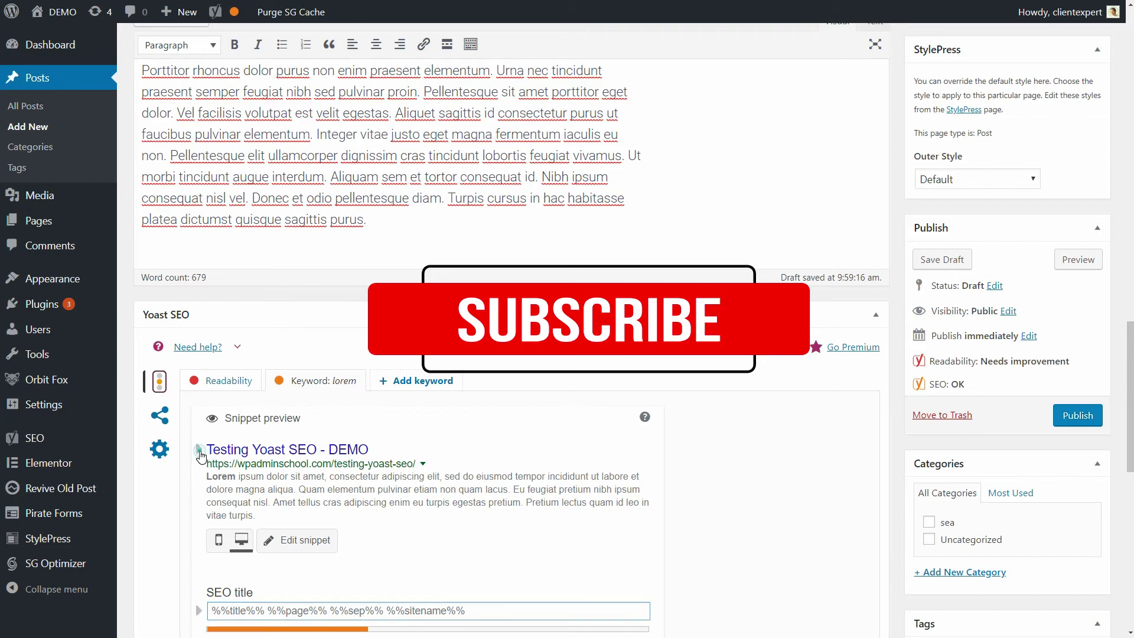
scroll(201, 455, down, 6)
scroll(201, 455, down, 5)
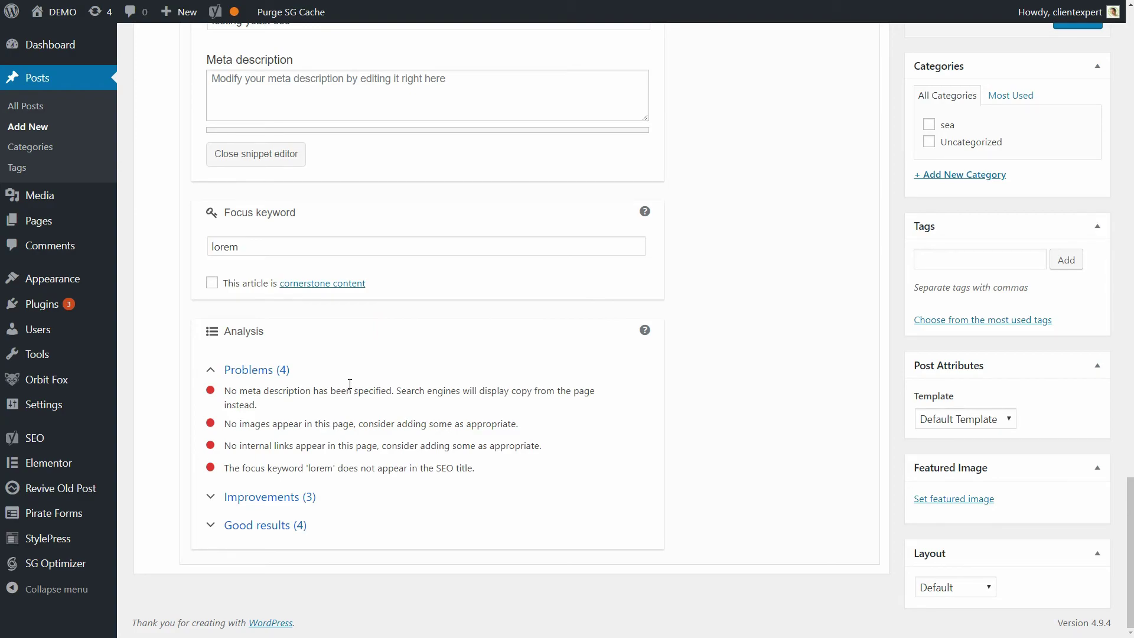
Collapse the SEO problems list and show the Yoast readability analysis
click(212, 369)
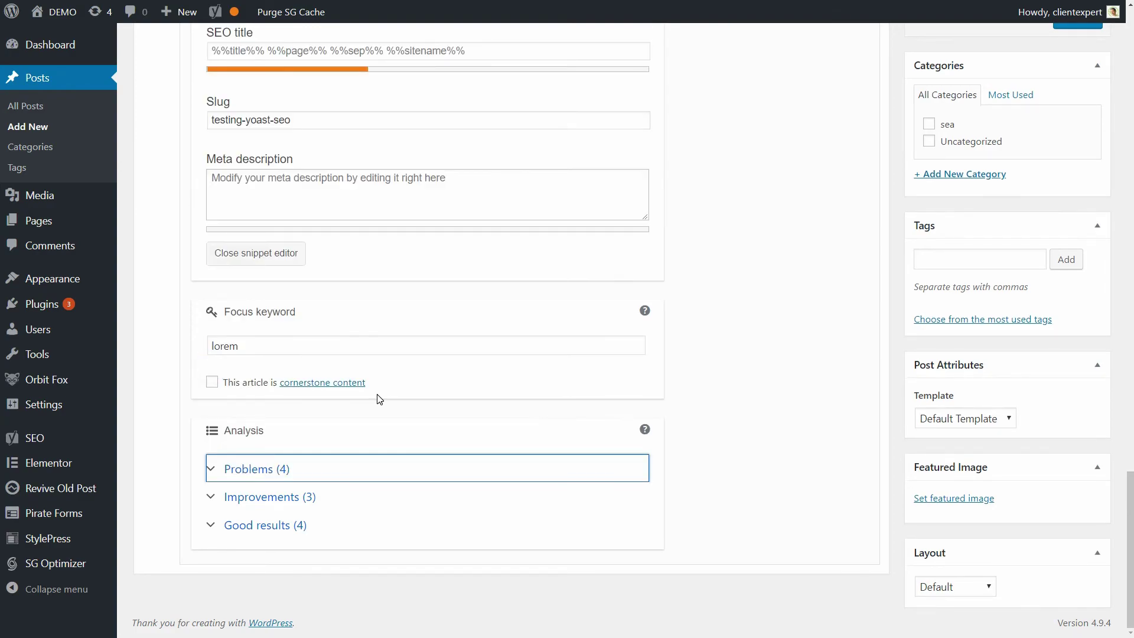
scroll(379, 399, up, 6)
scroll(379, 402, up, 2)
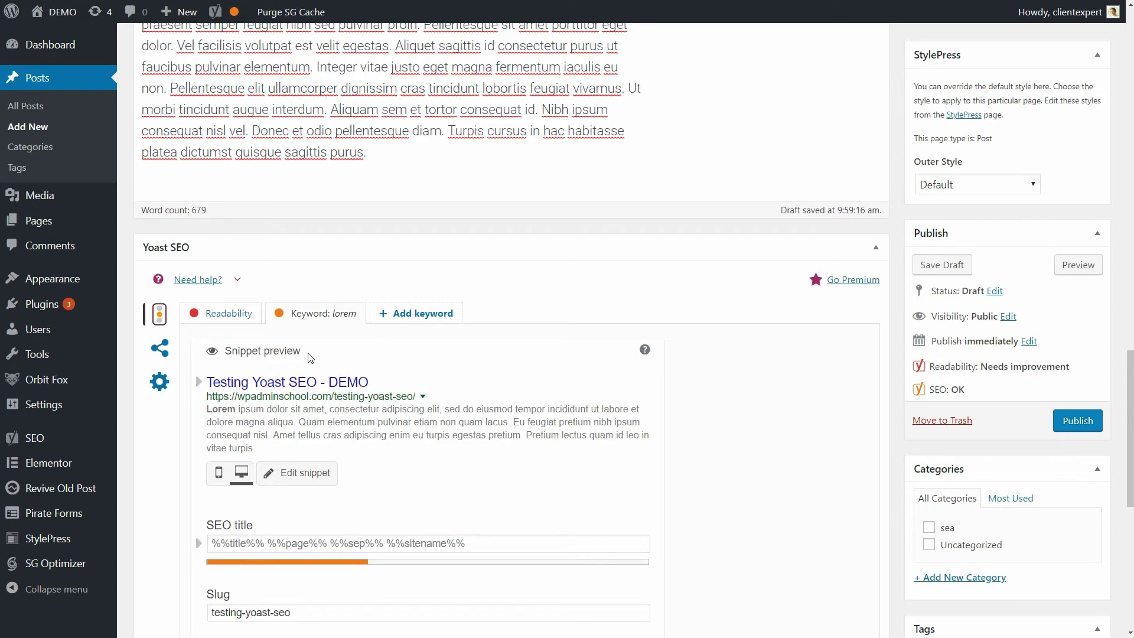
click(235, 318)
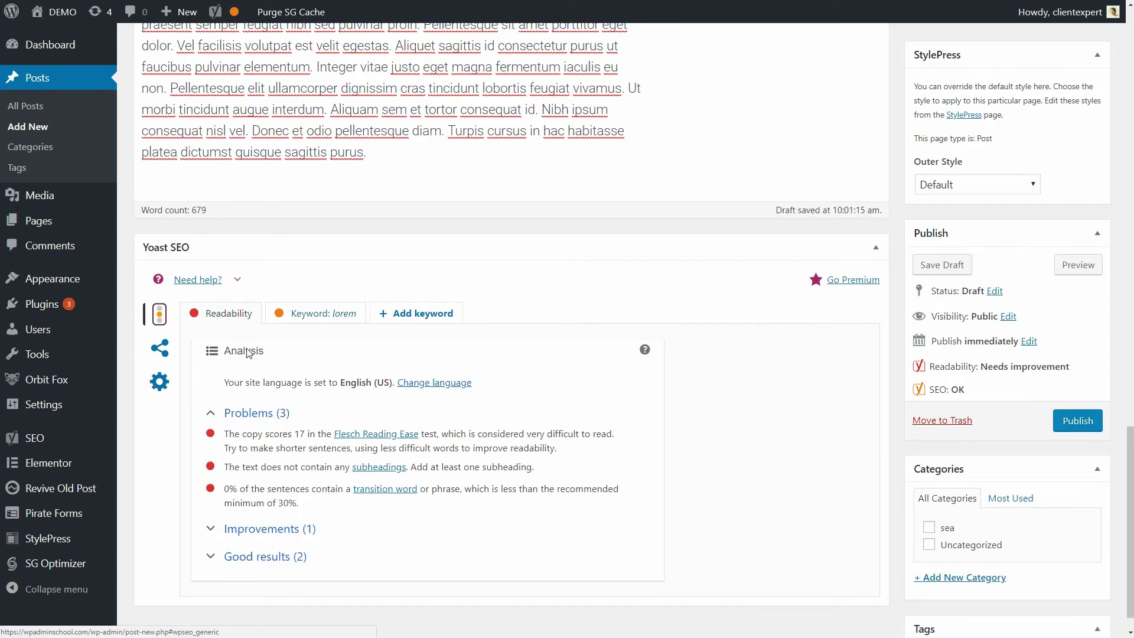
scroll(382, 443, up, 10)
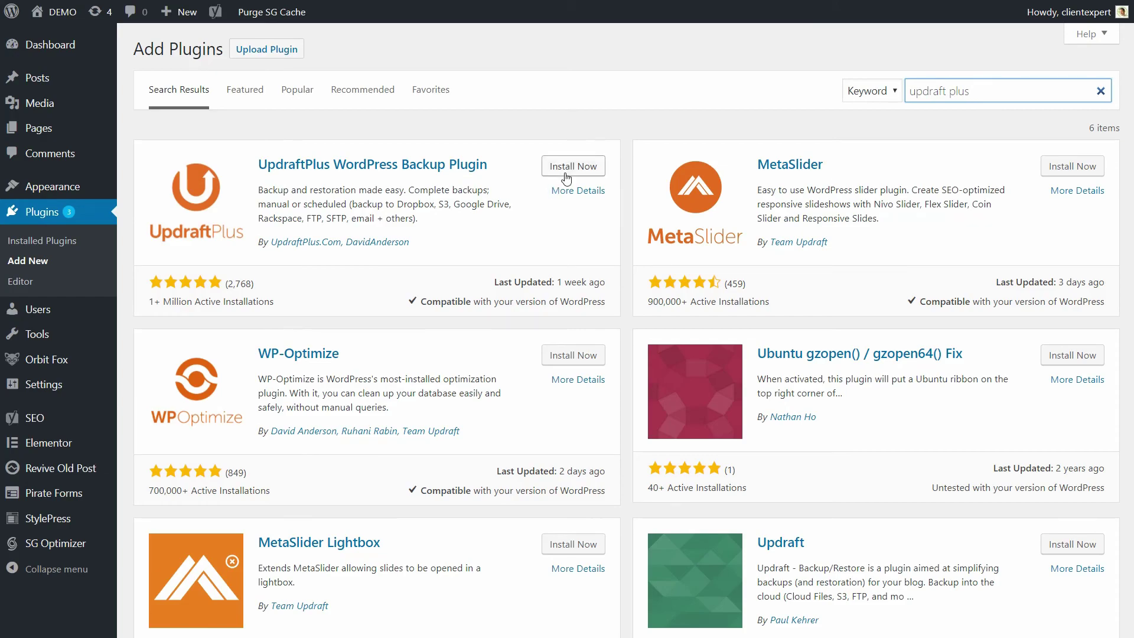
Install UpdraftPlus WordPress Backup Plugin from the 'updraft plus' search results
click(567, 171)
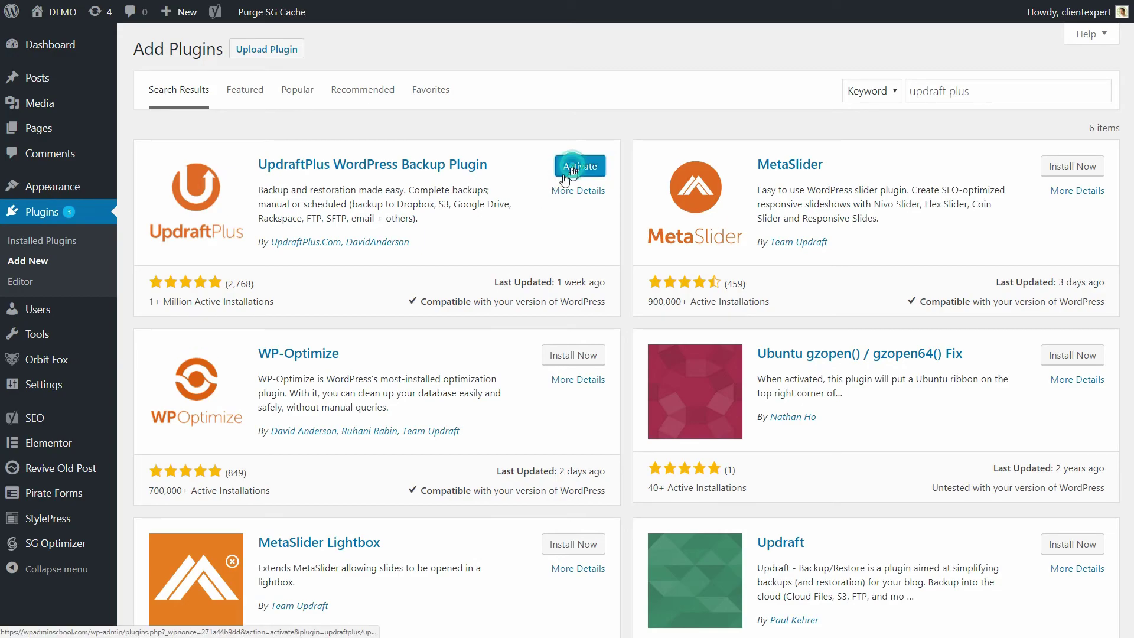
Activate UpdraftPlus and run a one-time backup of both the database and files
click(568, 169)
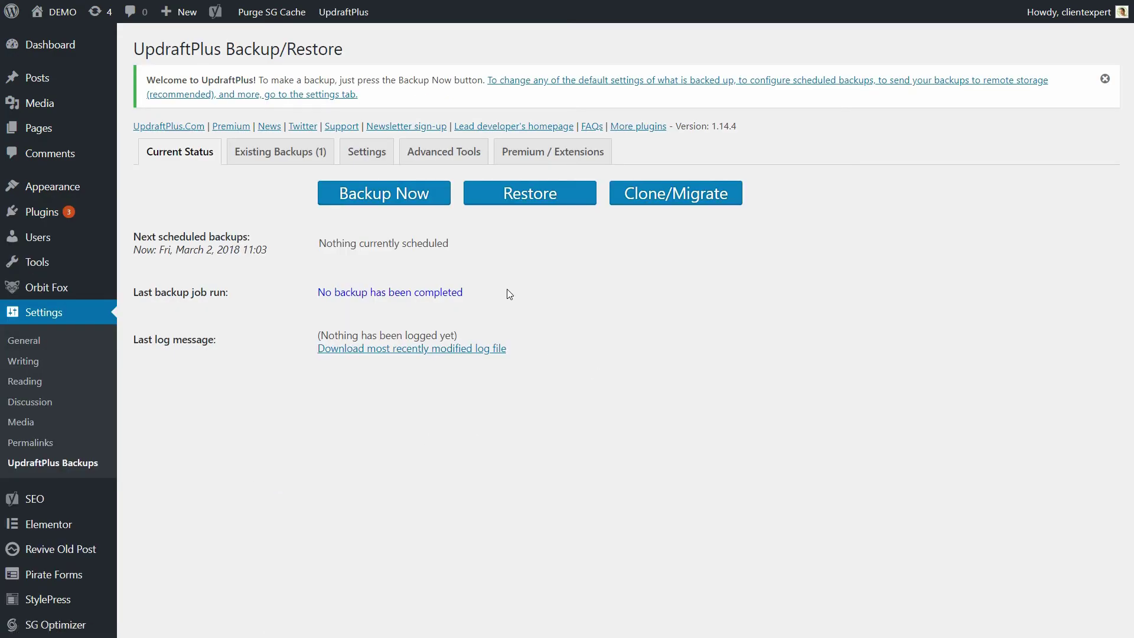
click(386, 204)
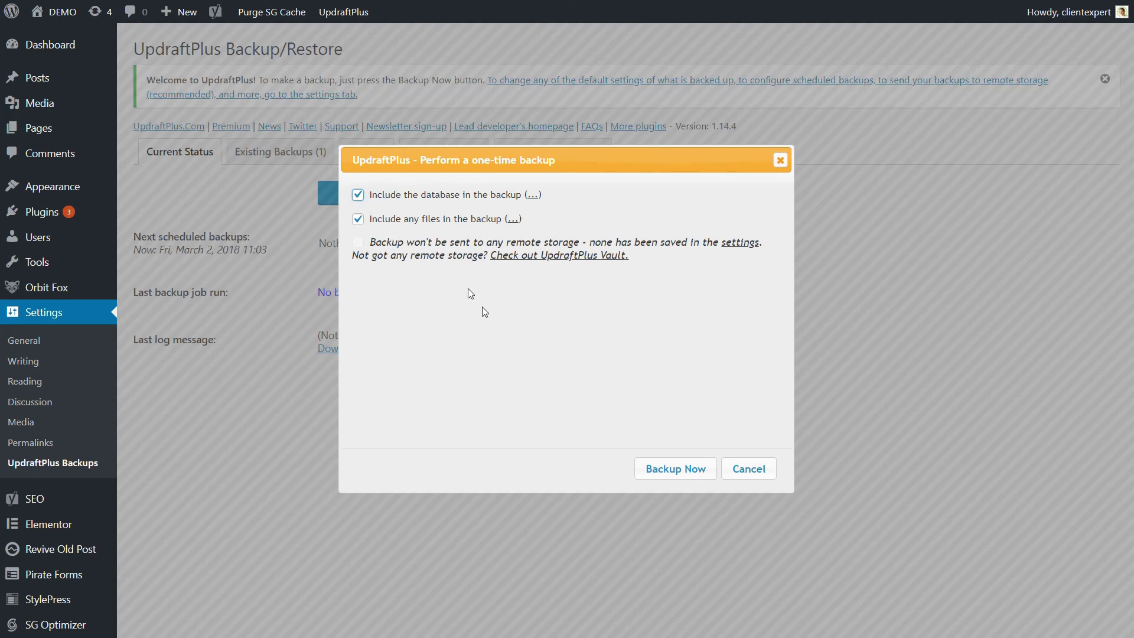
click(674, 470)
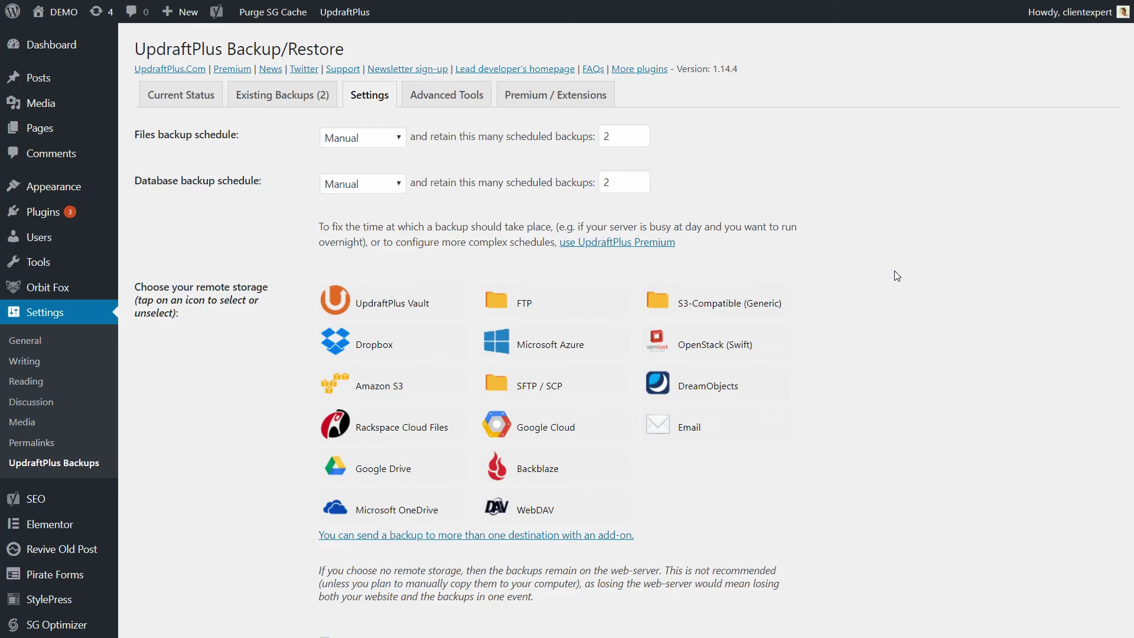
Review the UpdraftPlus settings and toggle Amazon S3 as a remote storage destination
scroll(897, 276, down, 3)
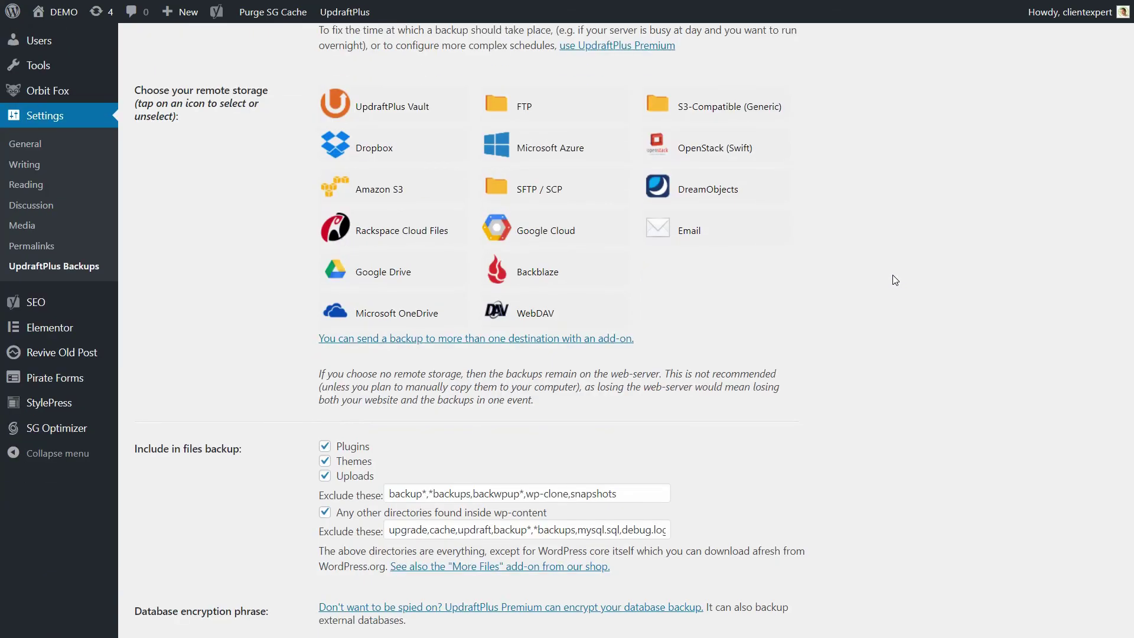
scroll(895, 278, down, 4)
scroll(895, 282, up, 4)
scroll(896, 281, up, 3)
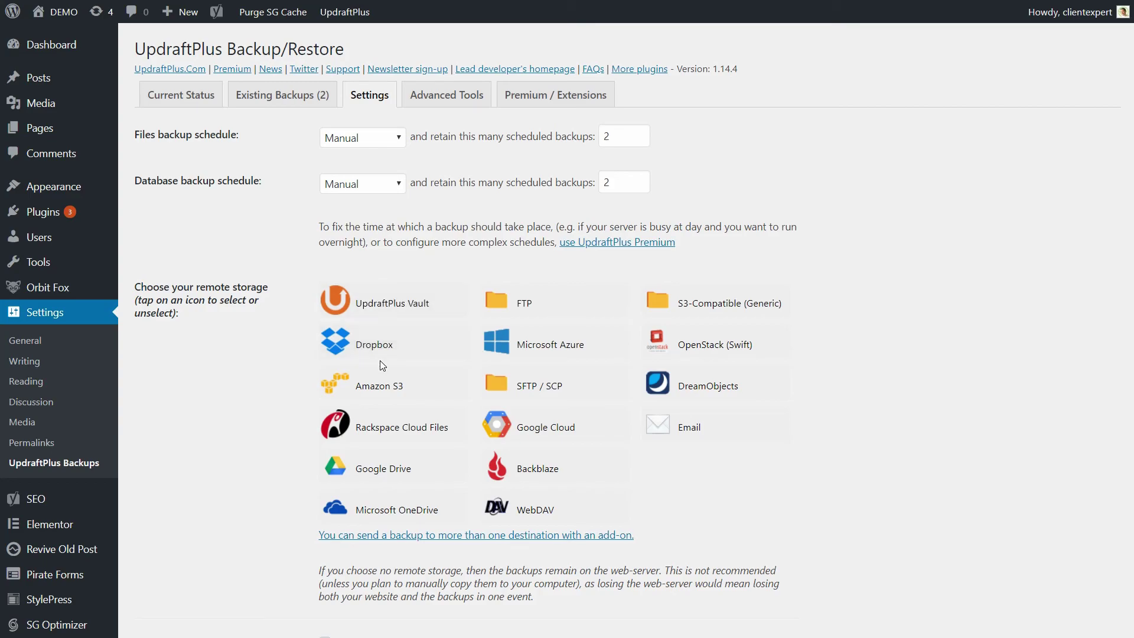
click(384, 407)
Keep the files and database backup schedules on Manual, then view Existing Backups
click(392, 139)
click(393, 136)
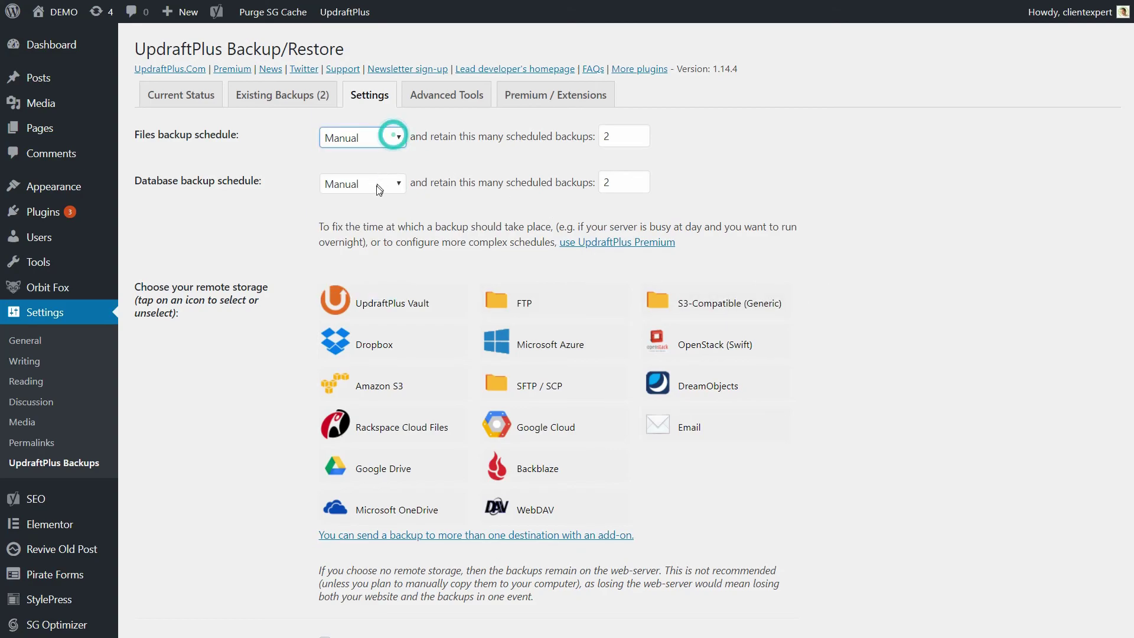
click(375, 186)
click(382, 189)
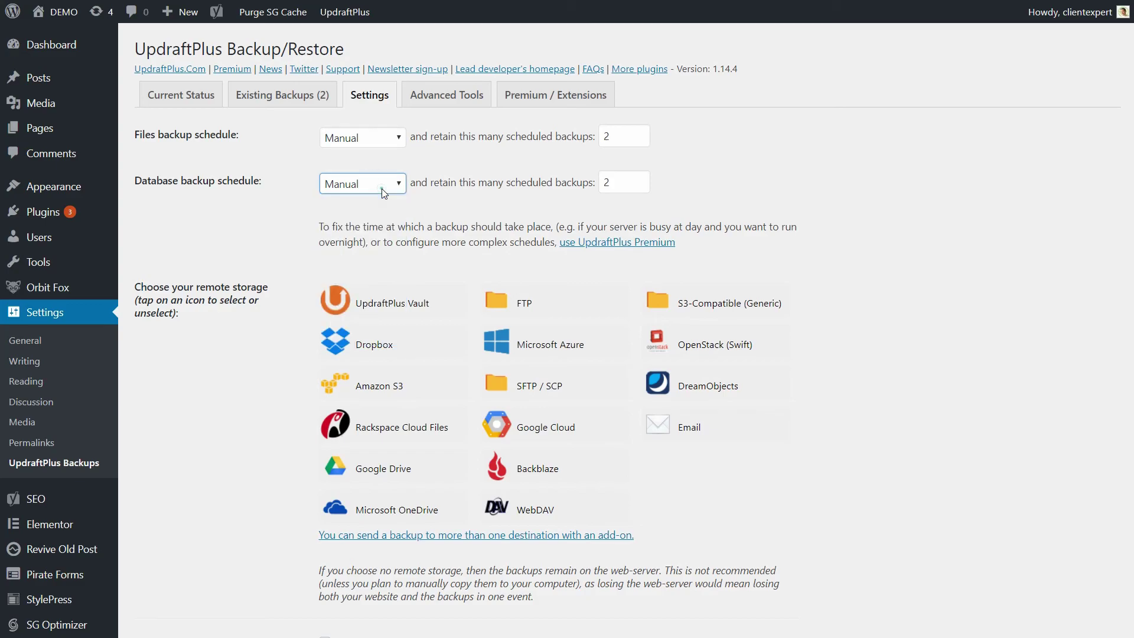
click(379, 187)
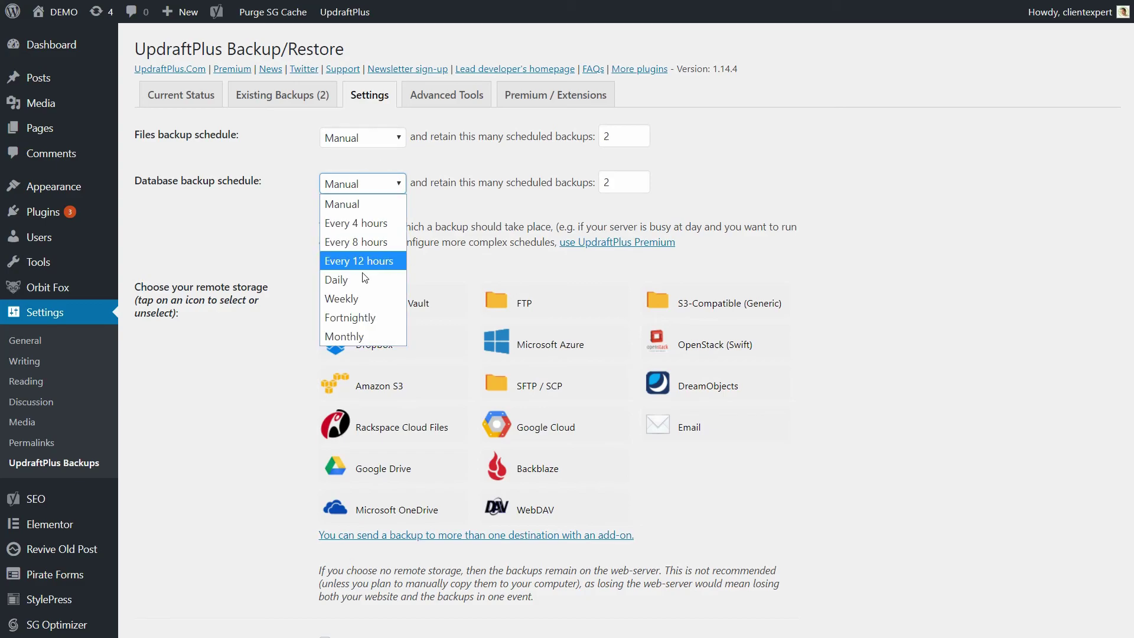
click(364, 183)
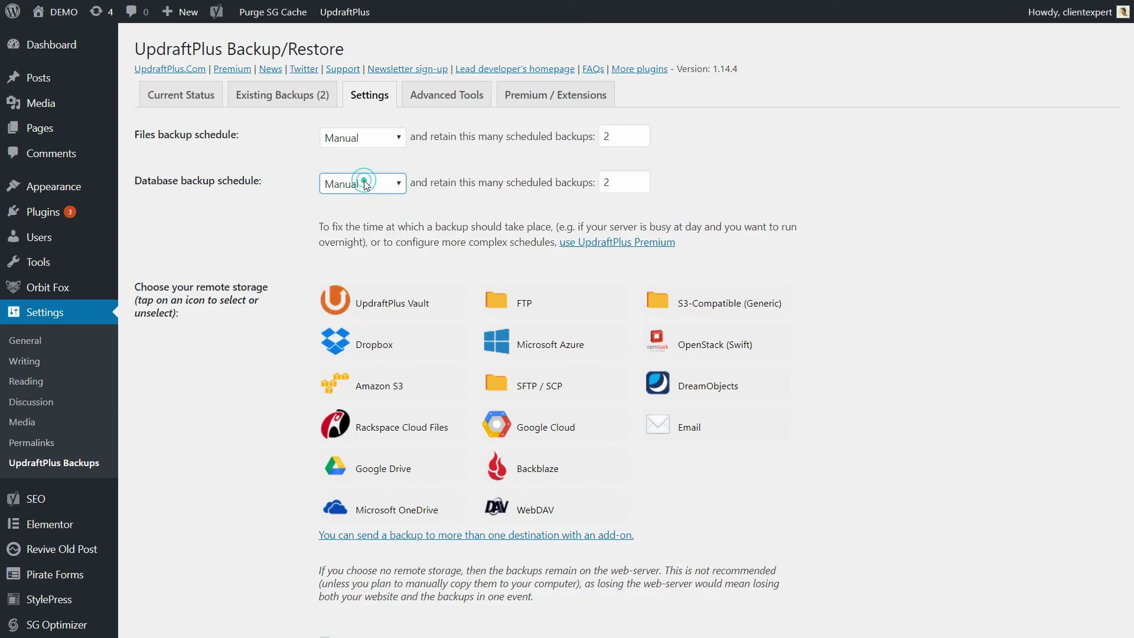
click(303, 96)
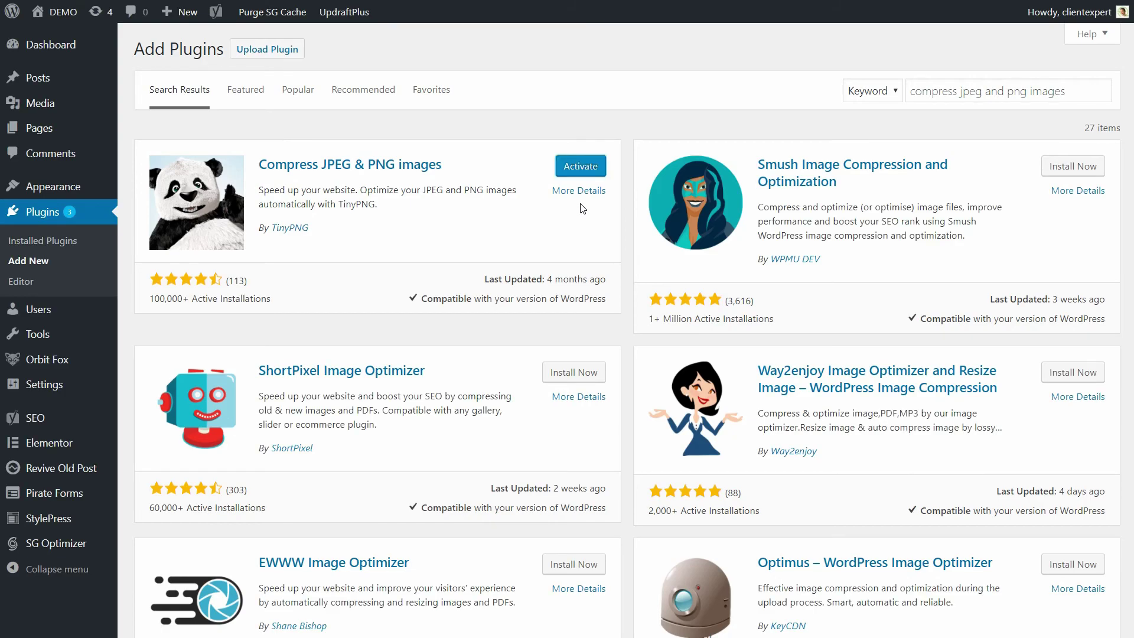
Activate TinyPNG, connect its account, and return to the plugin's media settings
click(577, 175)
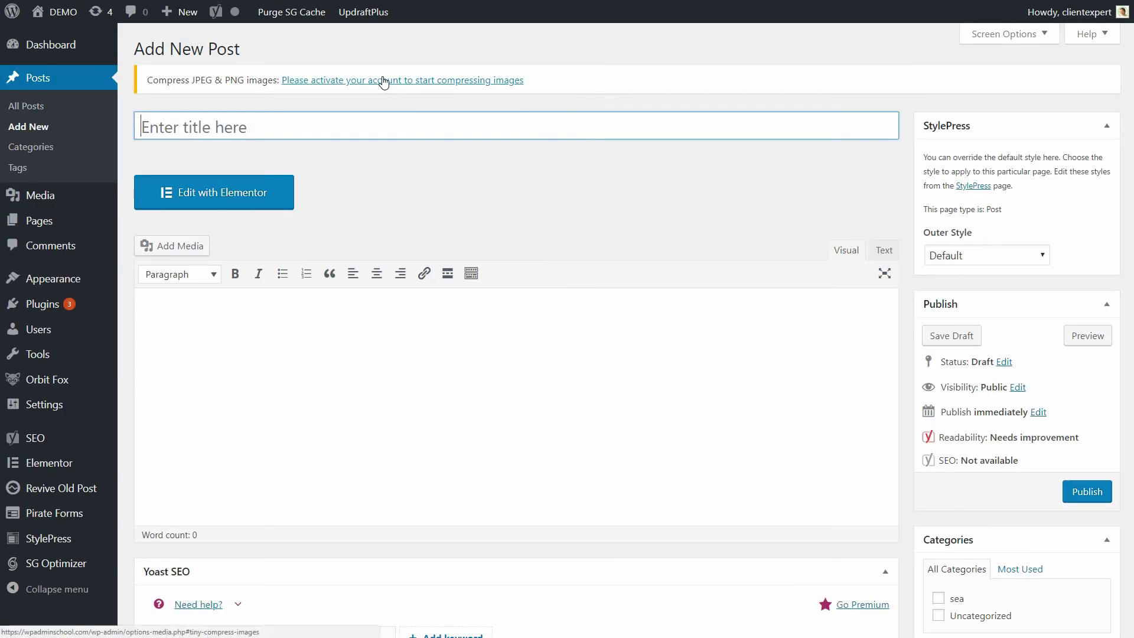
click(380, 78)
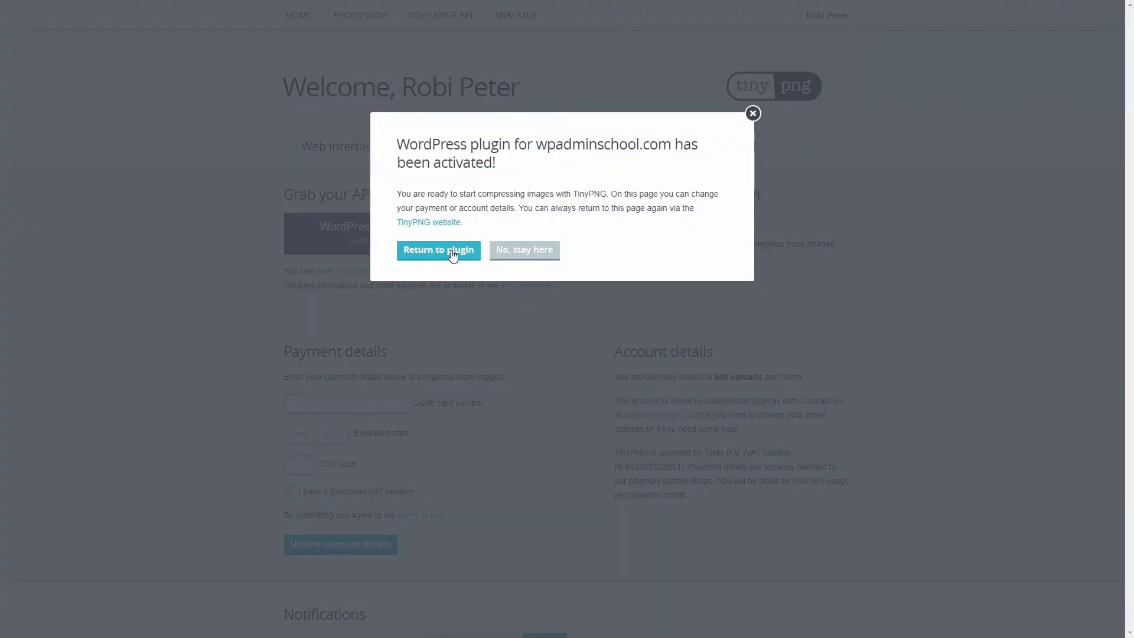
click(452, 252)
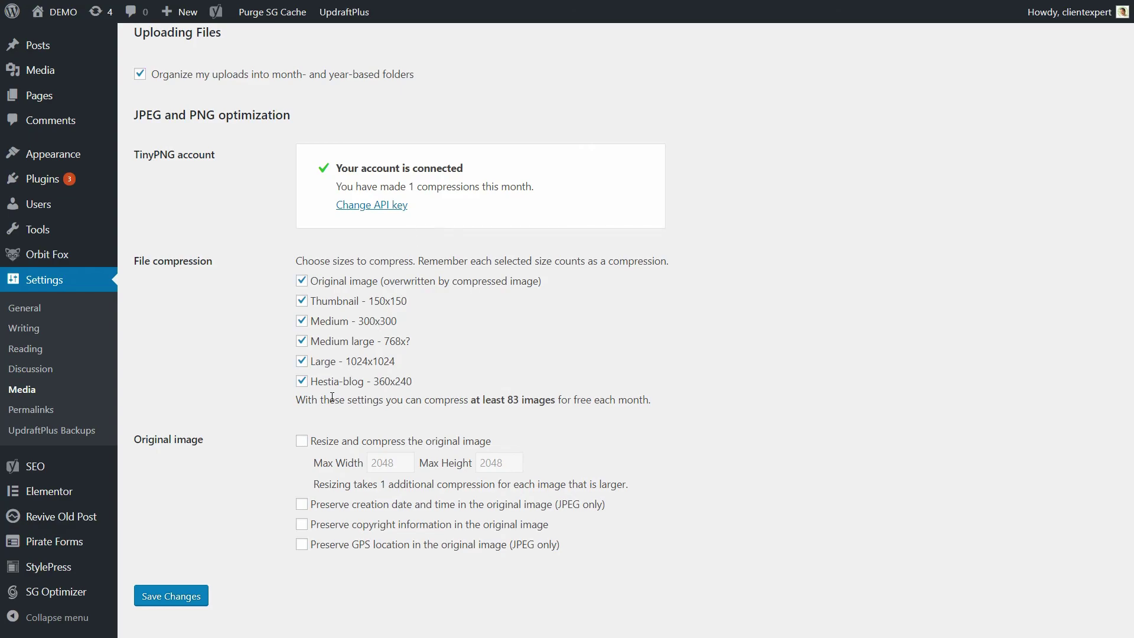
Leave original-image resize, creation-date and GPS options unchecked, and save the media settings
click(300, 444)
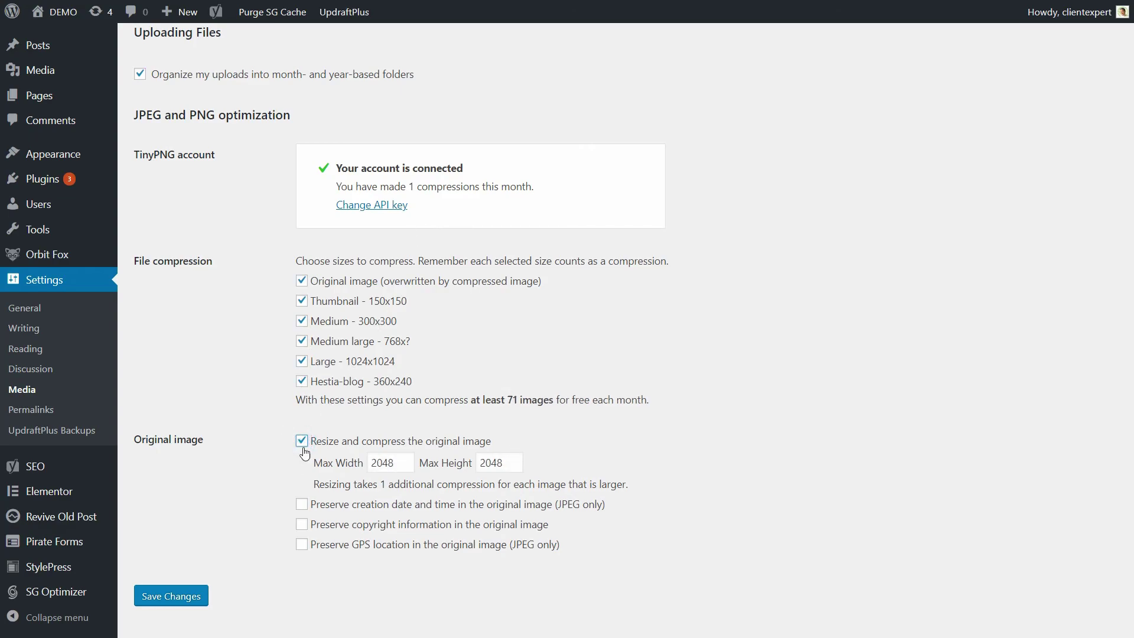
click(303, 505)
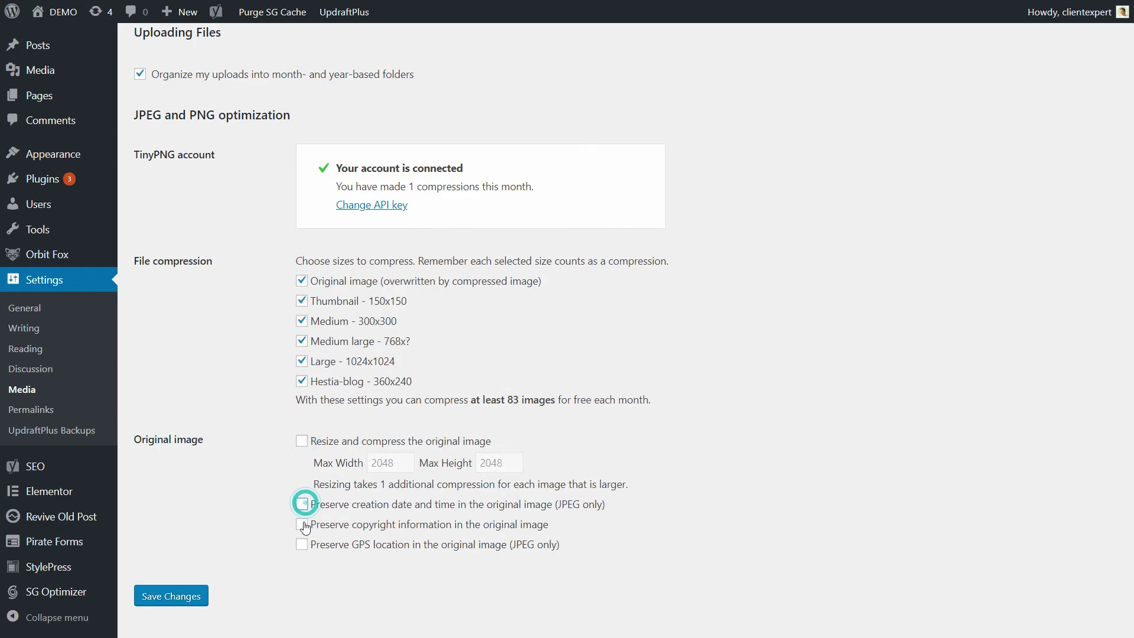
click(301, 525)
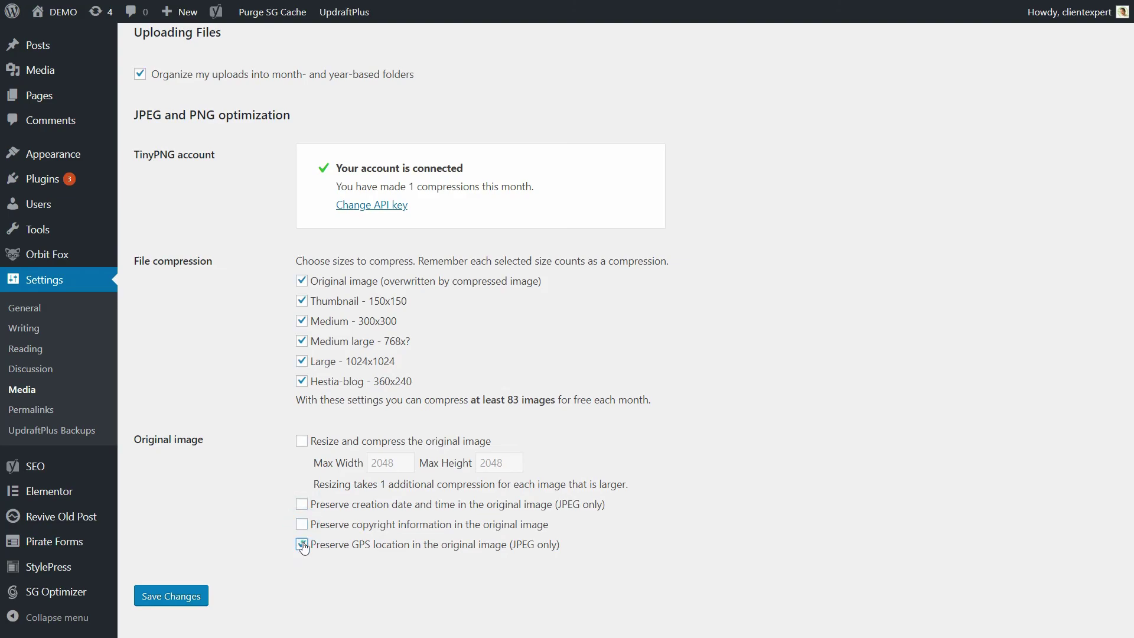
click(302, 545)
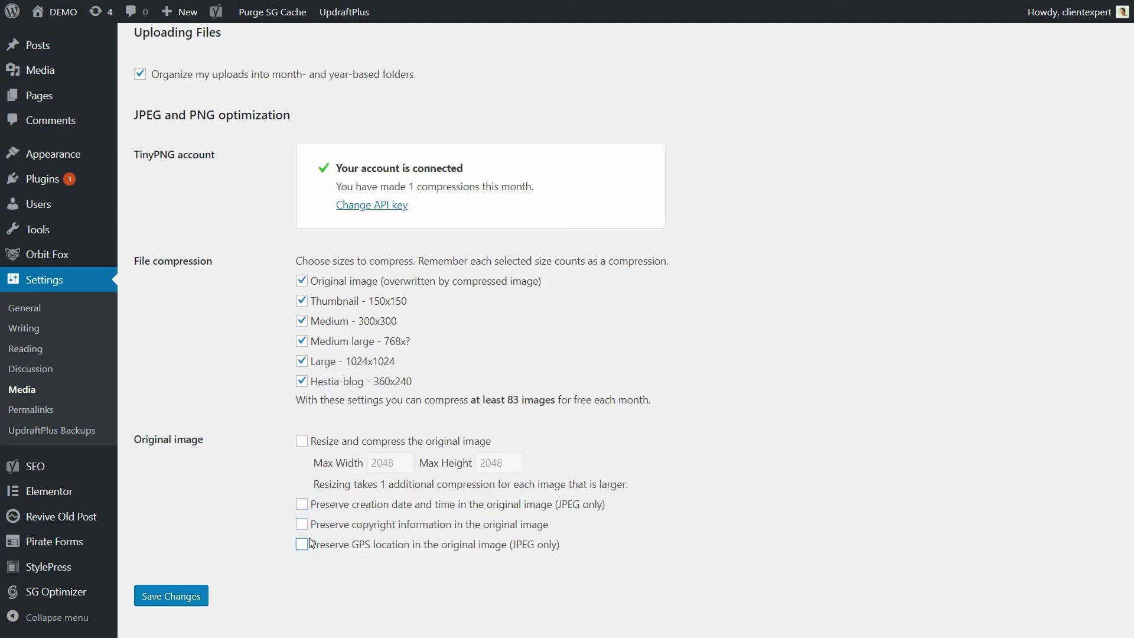
click(187, 606)
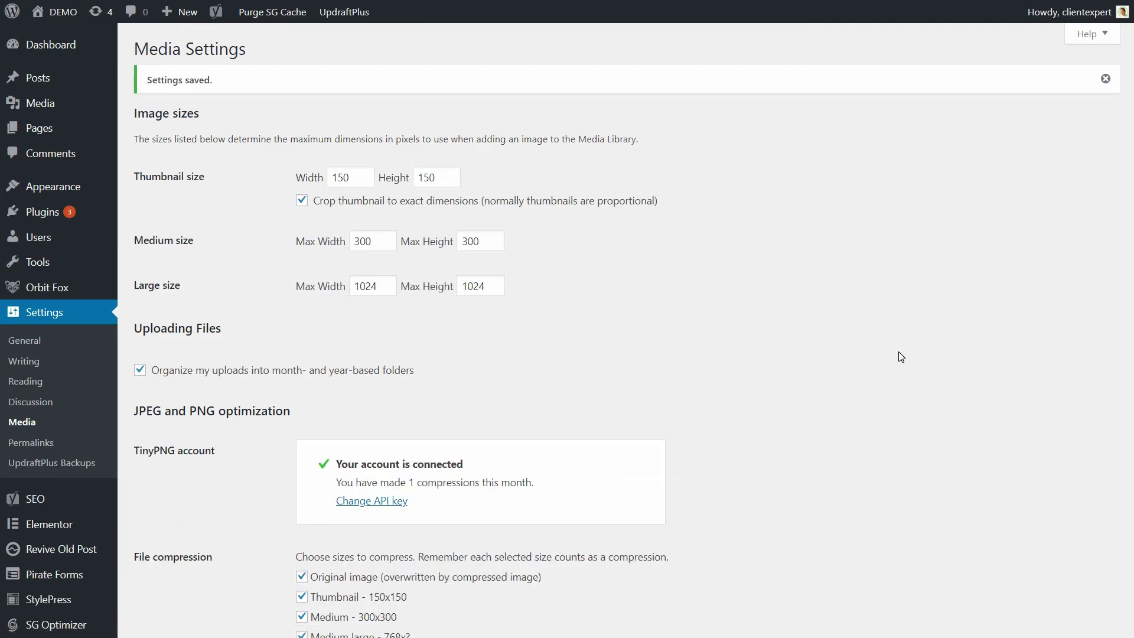
scroll(903, 354, down, 5)
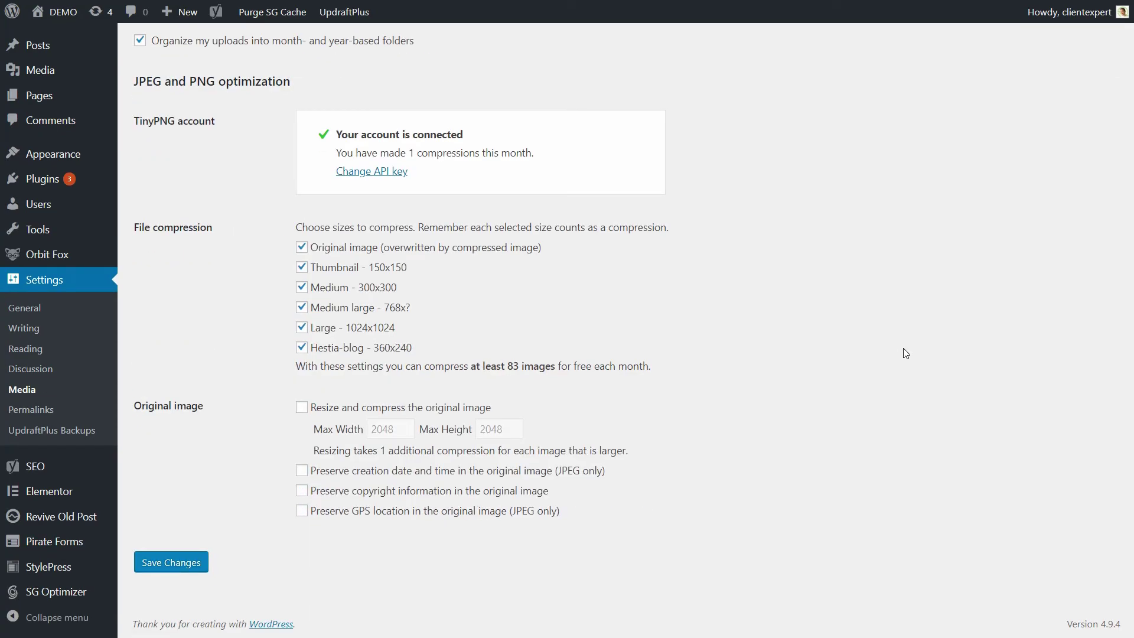
mouse_move(40, 71)
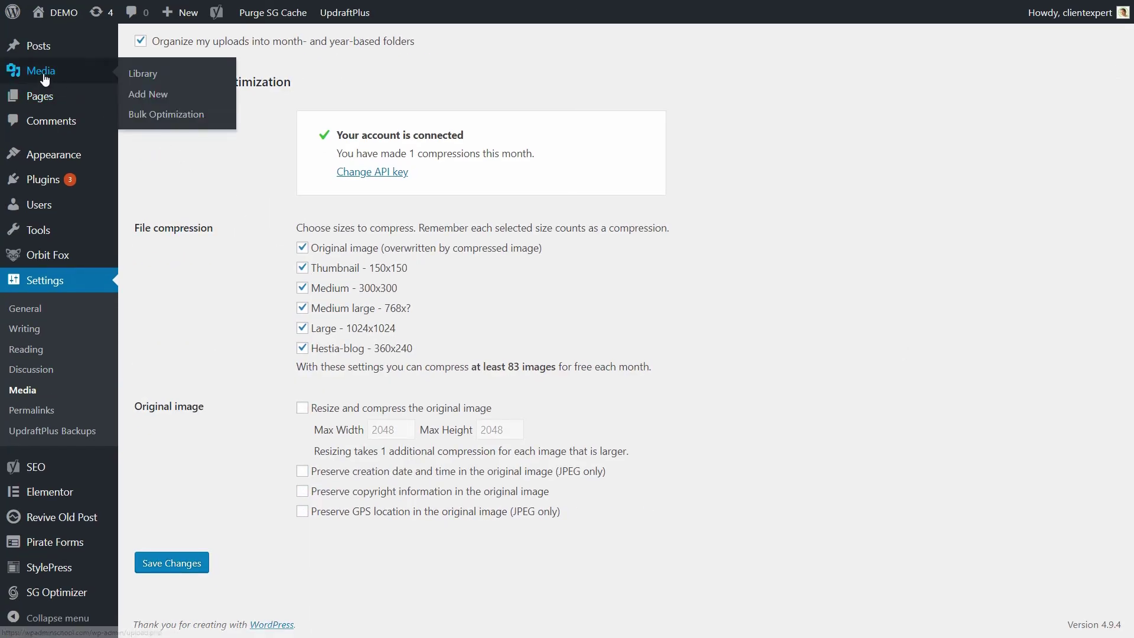
Browse the Media Library images awaiting compression and view team3.jpg's details
click(141, 75)
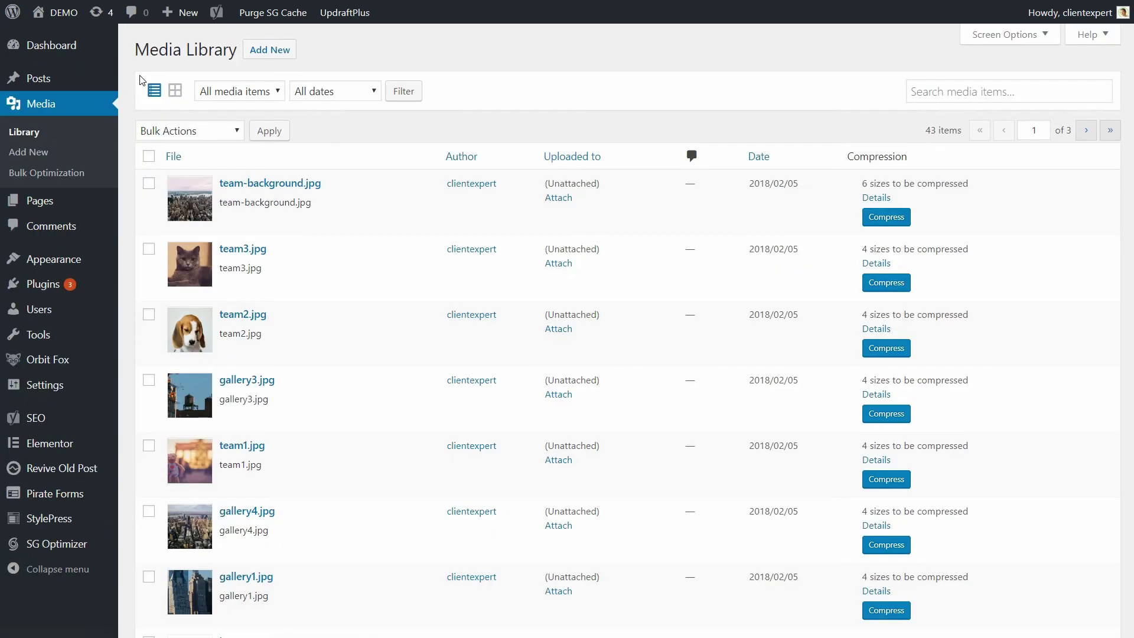
scroll(303, 295, down, 3)
scroll(303, 295, down, 3)
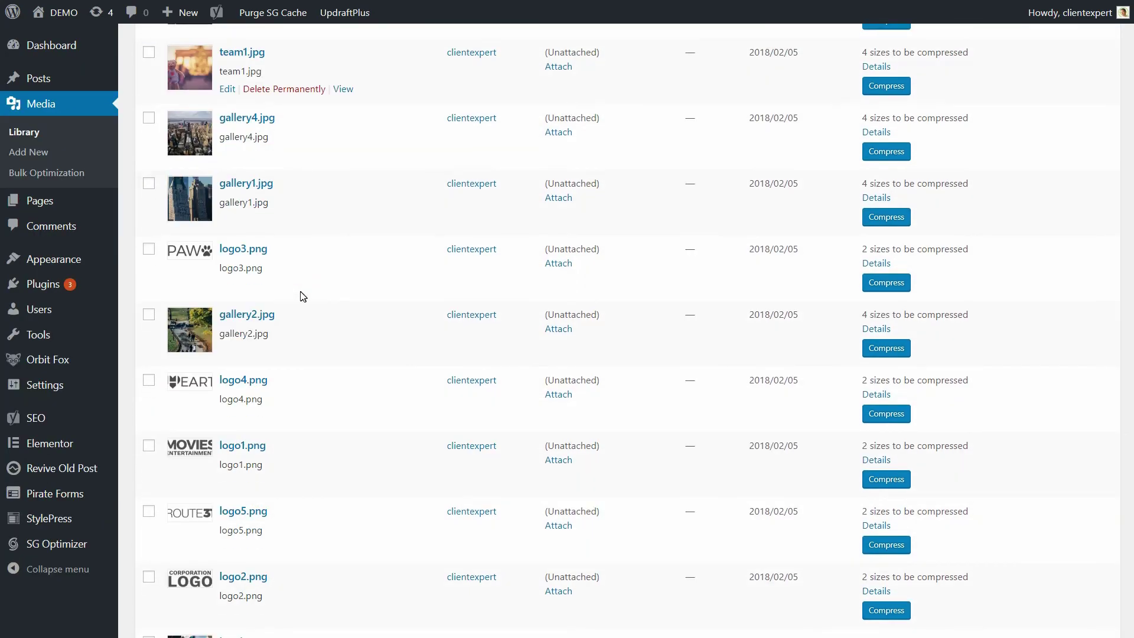
scroll(284, 283, up, 6)
click(198, 267)
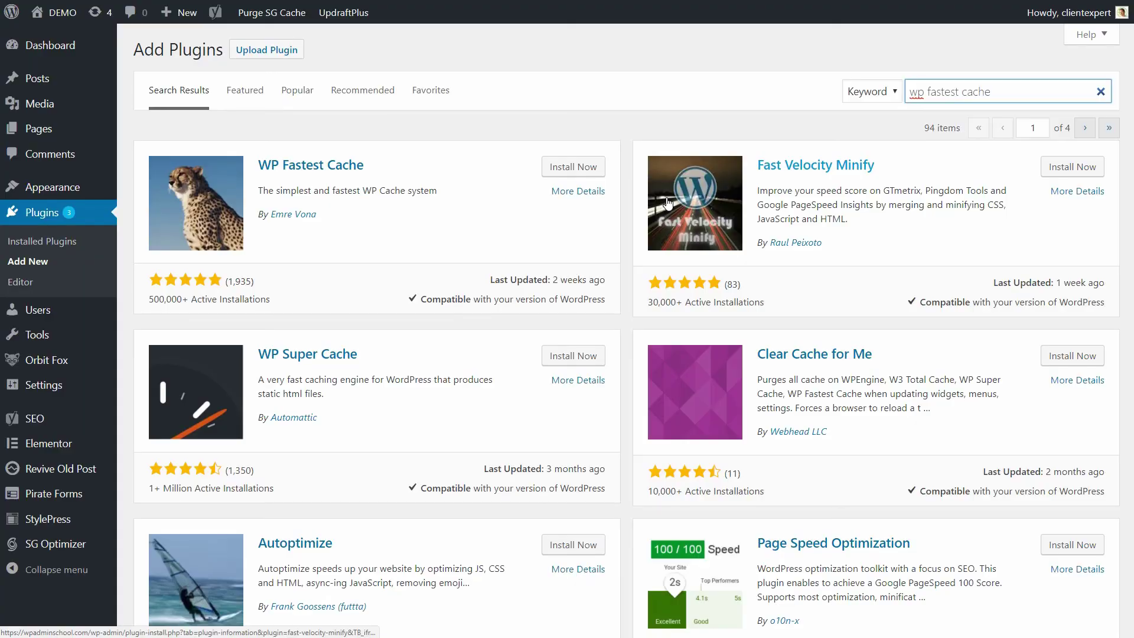
Install and activate the WP Fastest Cache plugin
click(575, 169)
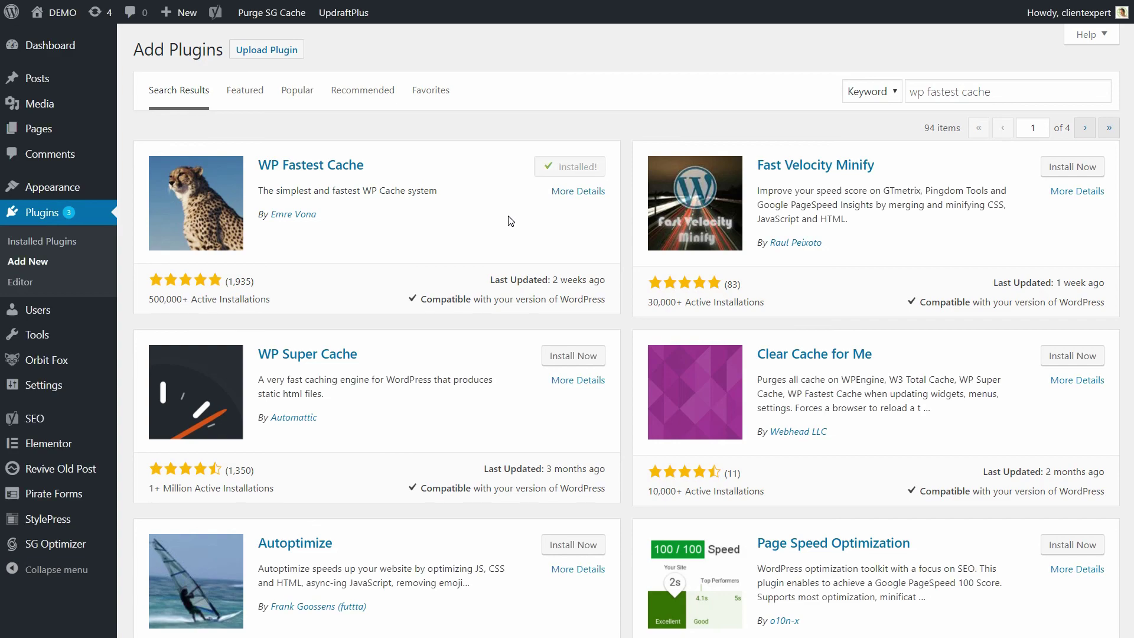
click(572, 172)
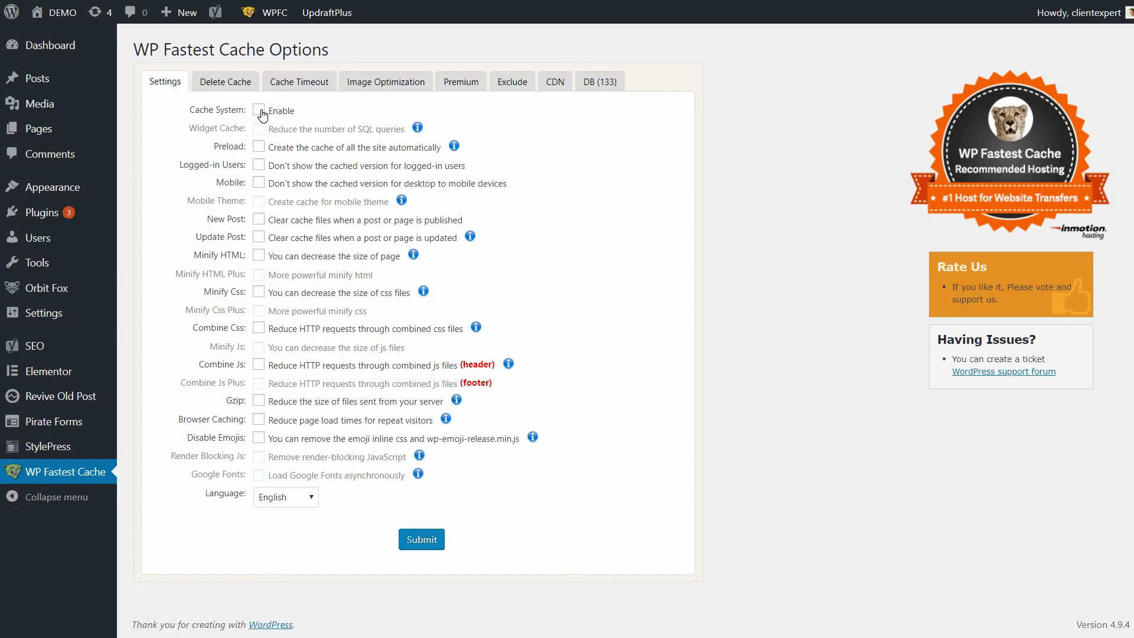
Turn on Cache System, Preload with Categories and Pages, and Combine Css, then Submit
click(260, 112)
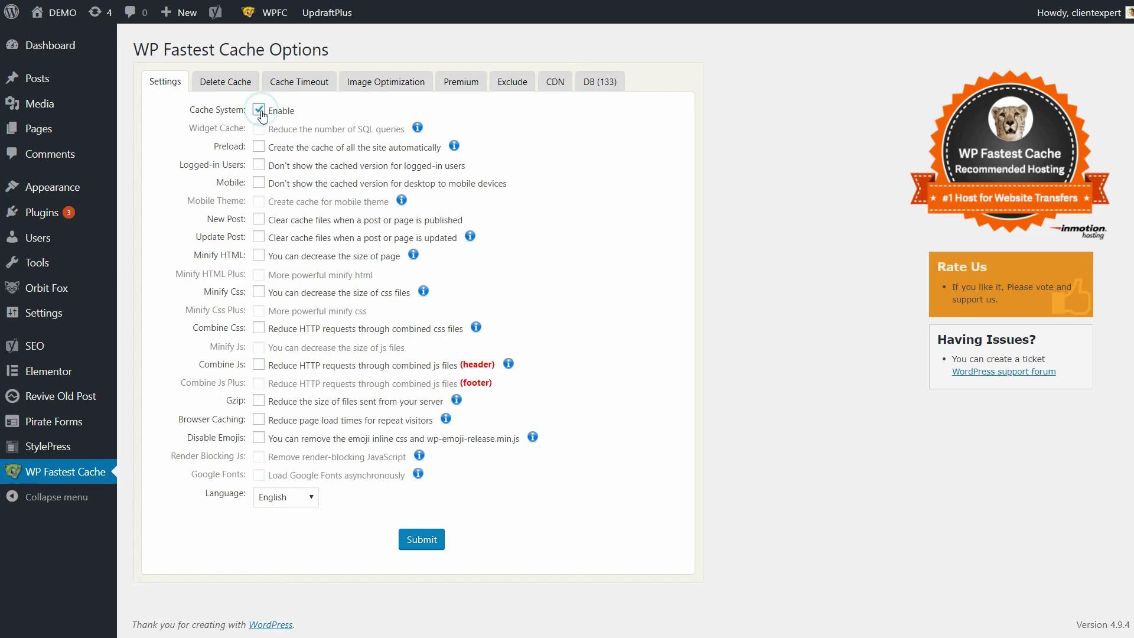
click(259, 147)
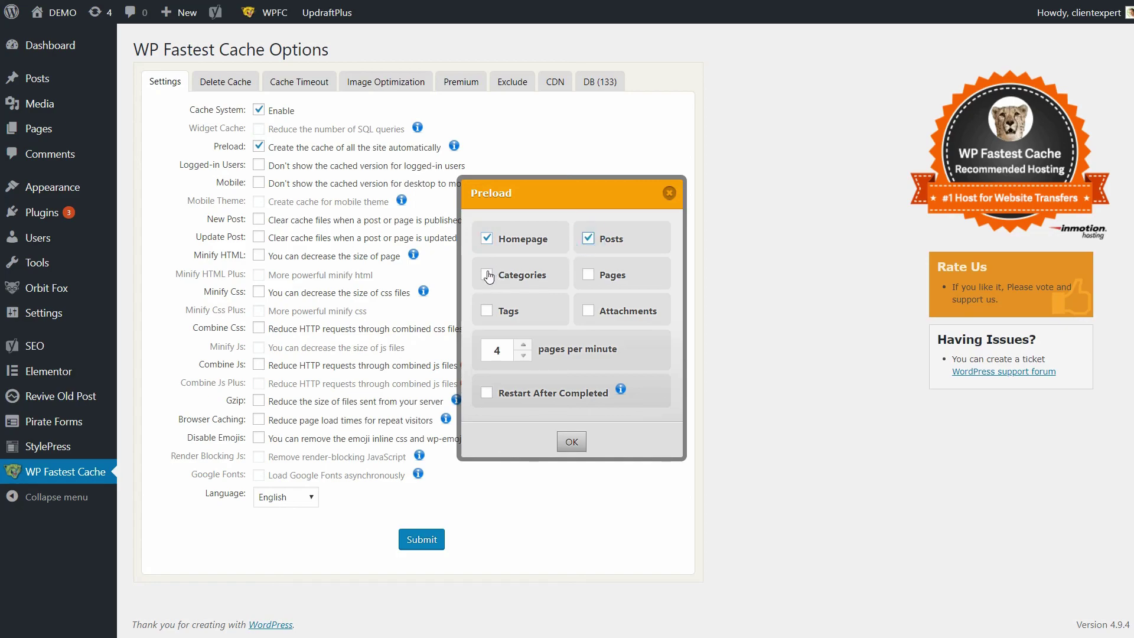
click(591, 274)
click(566, 442)
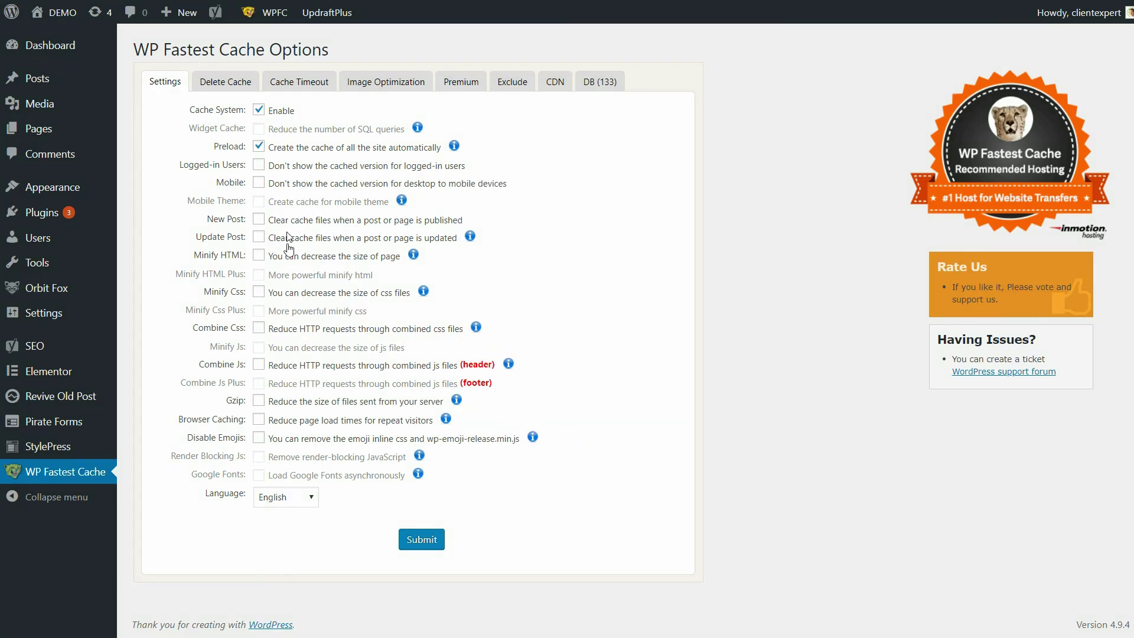
click(259, 329)
click(431, 541)
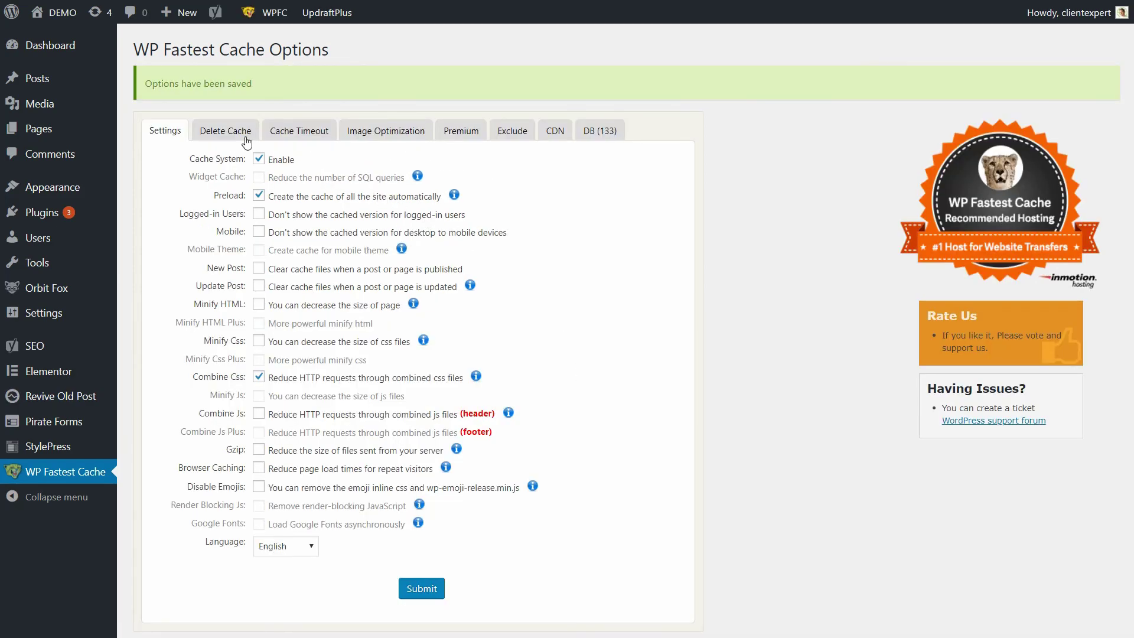
click(247, 142)
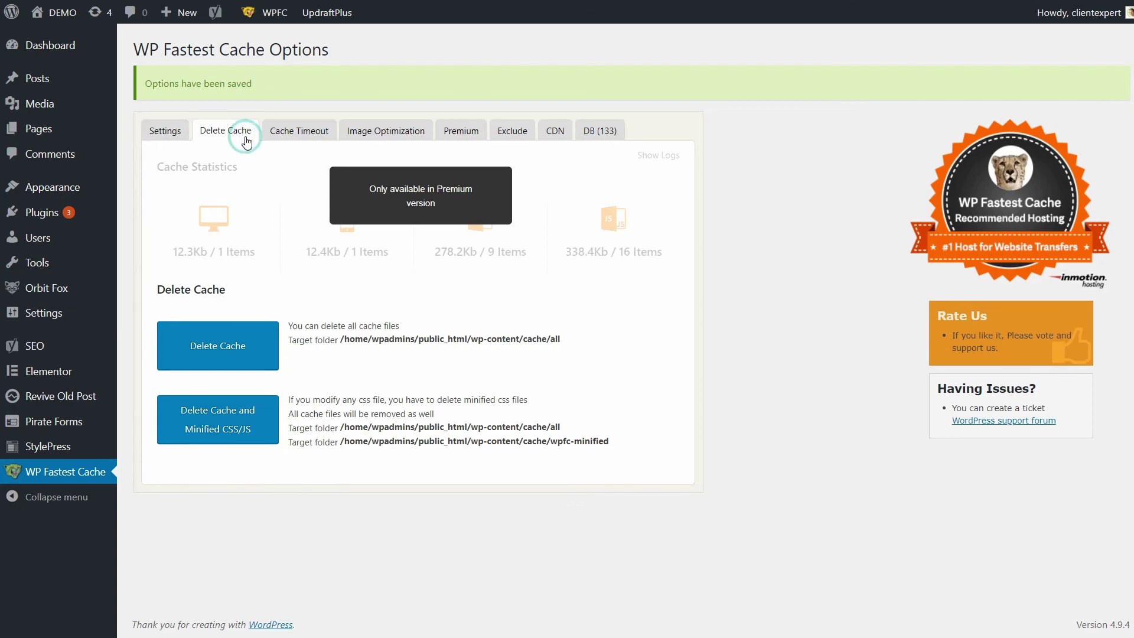
click(312, 130)
click(383, 131)
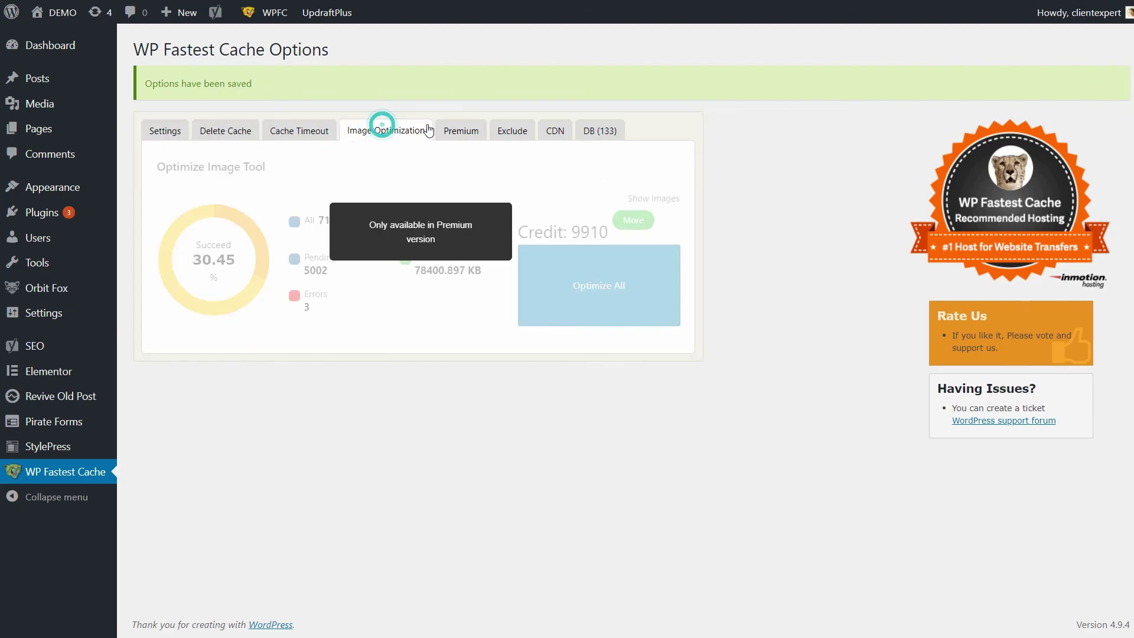
click(458, 130)
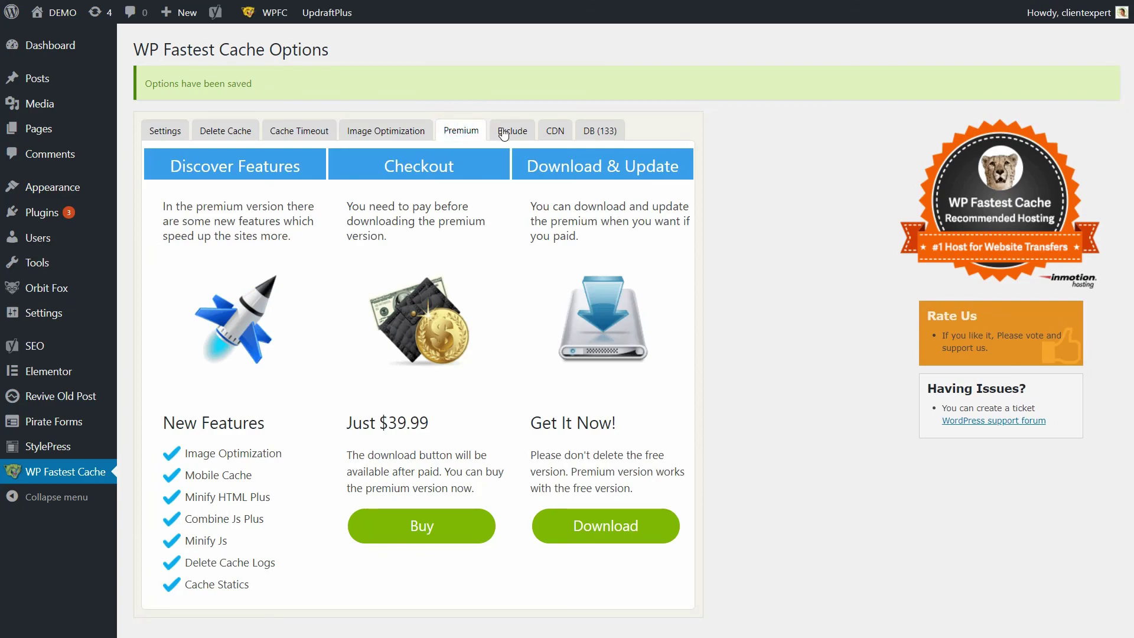
click(160, 135)
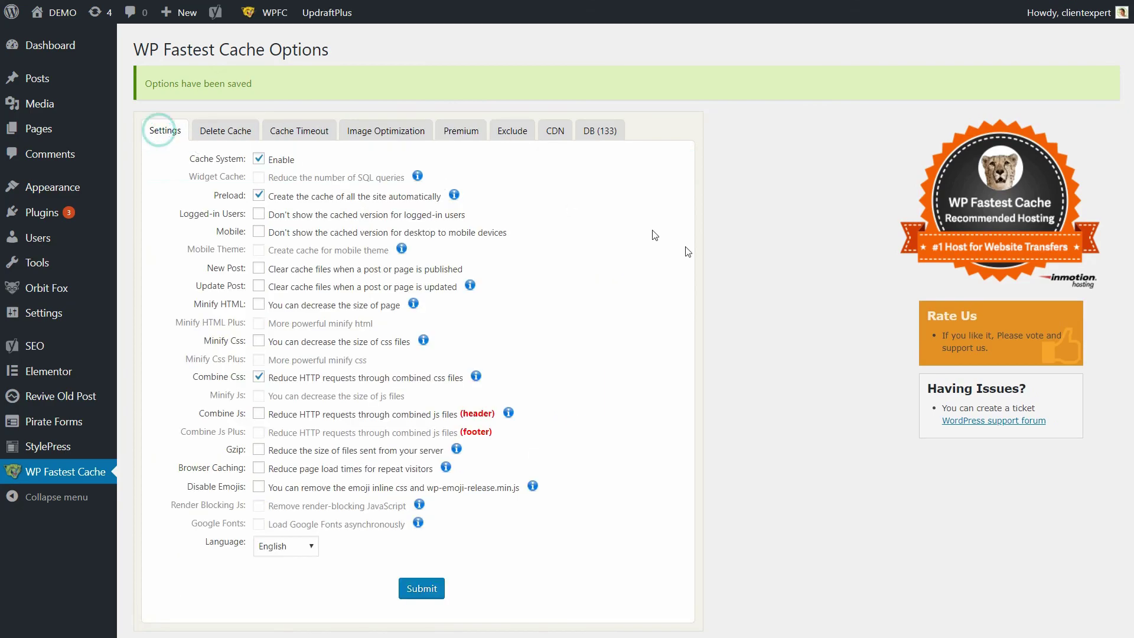